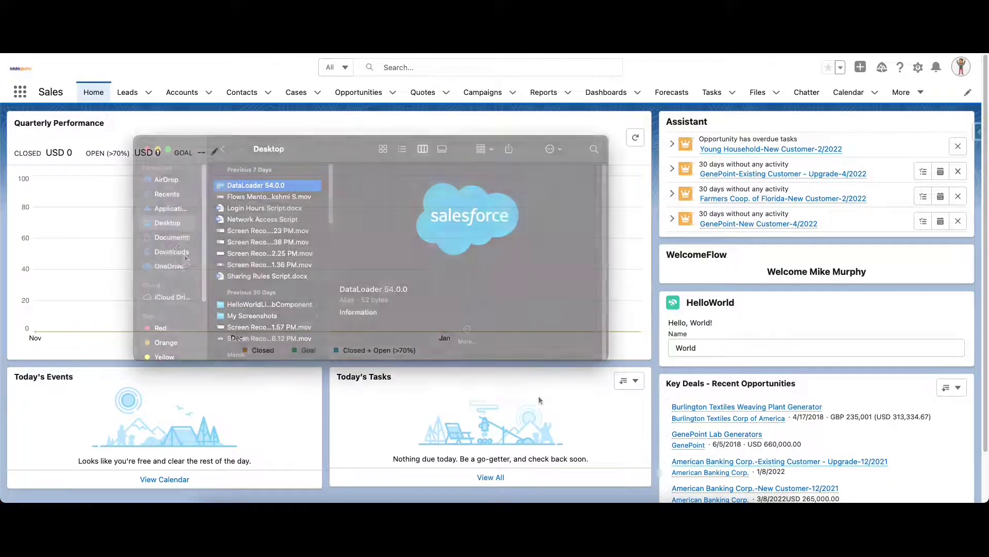
Open lead-import.xlsx from the Downloads folder in Excel
{"action": "left_click", "coordinate": [184, 255]}
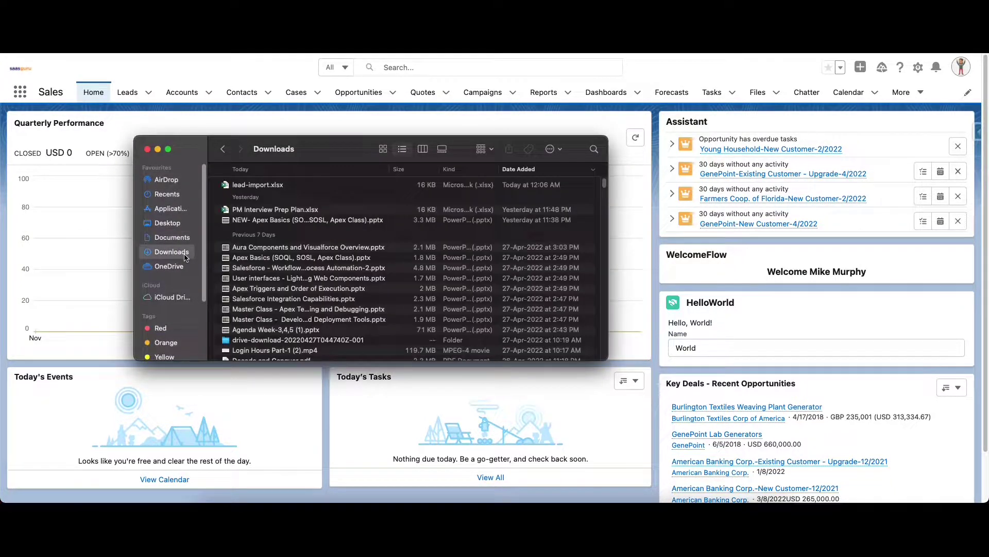
{"action": "double_click", "coordinate": [250, 189]}
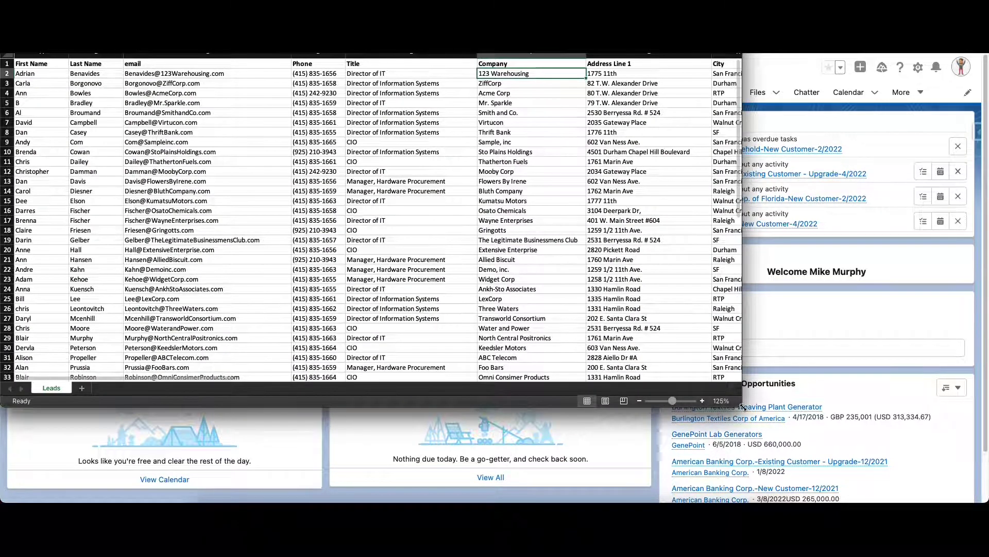
Enlarge the Excel window to full screen and scroll right to the Rating and Status columns
{"action": "left_click_drag", "start_coordinate": [740, 406], "coordinate": [988, 502]}
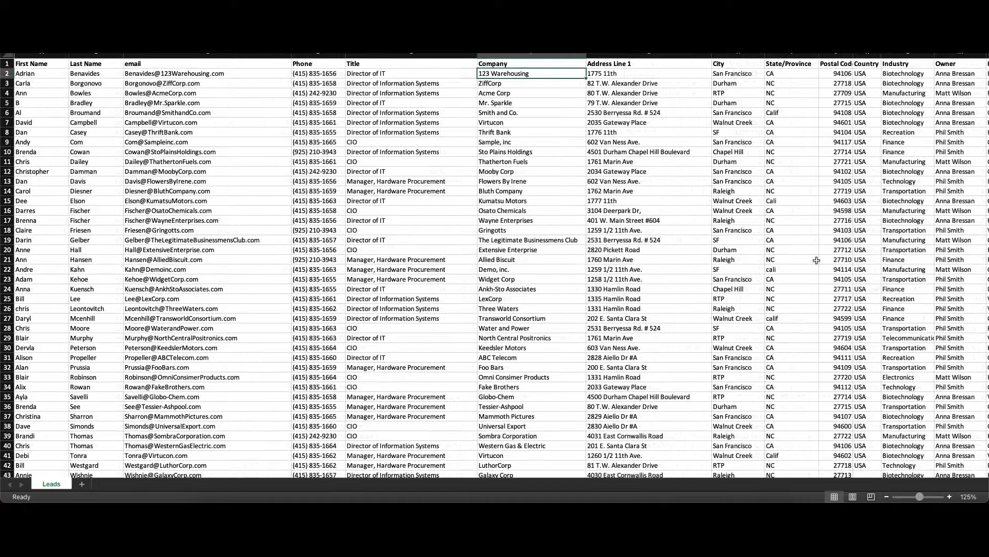
{"action": "scroll", "coordinate": [817, 260], "scroll_direction": "right", "scroll_amount": 2}
{"action": "scroll", "coordinate": [817, 260], "scroll_direction": "right", "scroll_amount": 4}
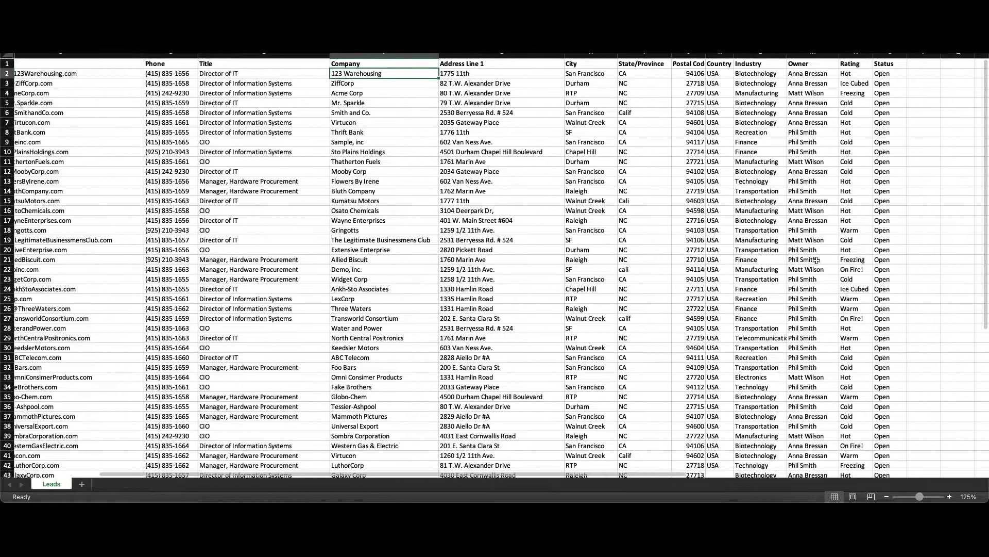
Turn on AutoFilter and filter the City column to only San Francisco and SF rows
{"action": "left_click", "coordinate": [606, 169]}
{"action": "key", "text": "ctrl+shift+l"}
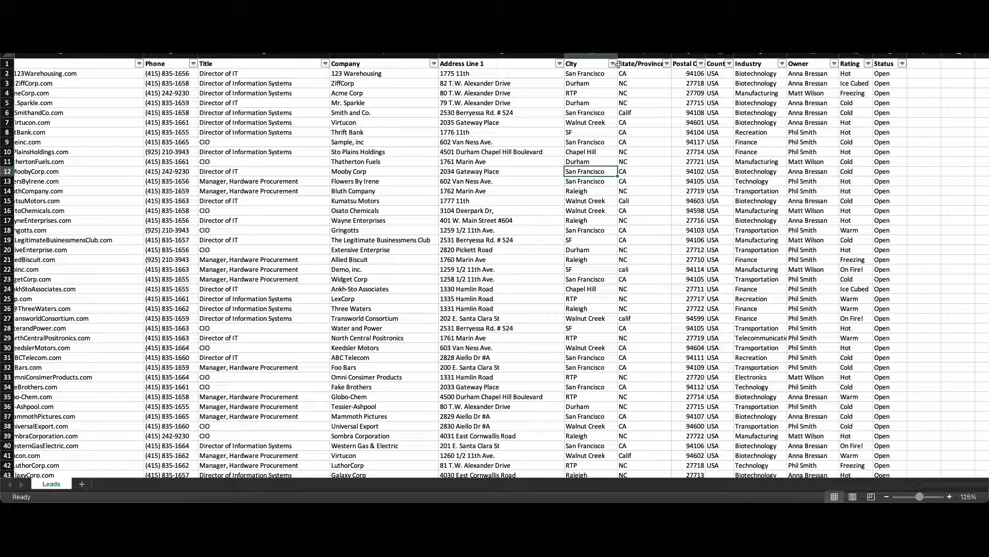
{"action": "left_click", "coordinate": [612, 67]}
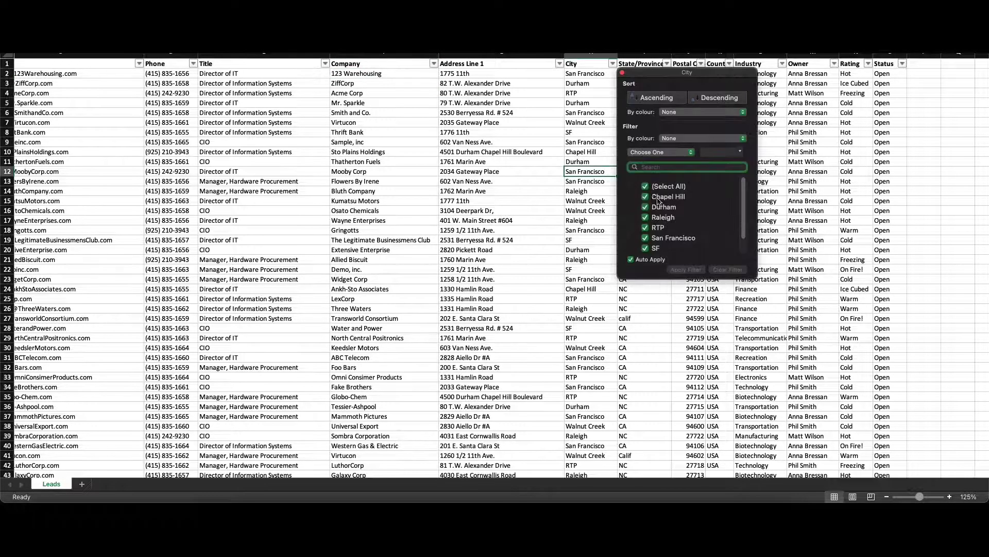
{"action": "scroll", "coordinate": [647, 212], "scroll_direction": "down", "scroll_amount": 2}
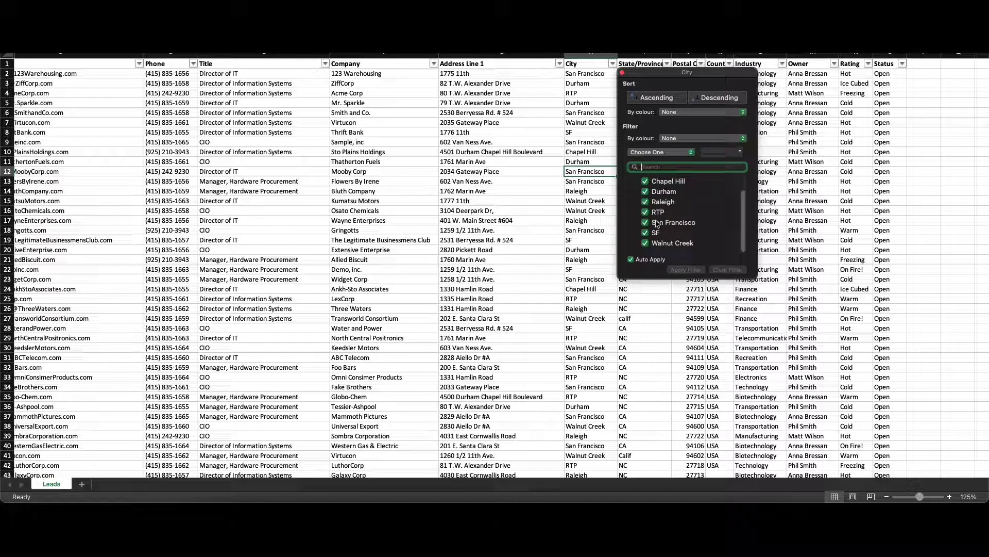
{"action": "scroll", "coordinate": [647, 216], "scroll_direction": "up", "scroll_amount": 1}
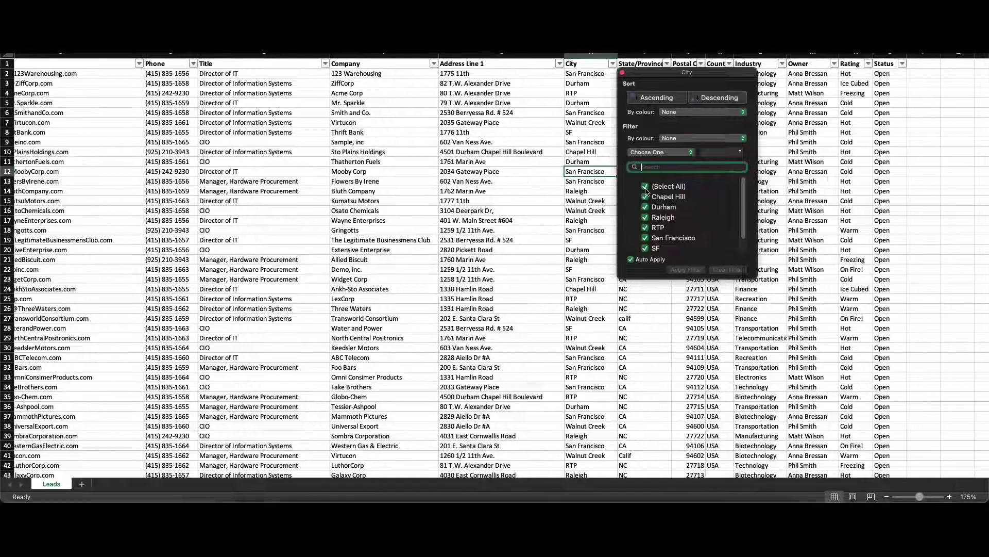
{"action": "left_click", "coordinate": [646, 188]}
{"action": "scroll", "coordinate": [650, 220], "scroll_direction": "down", "scroll_amount": 1}
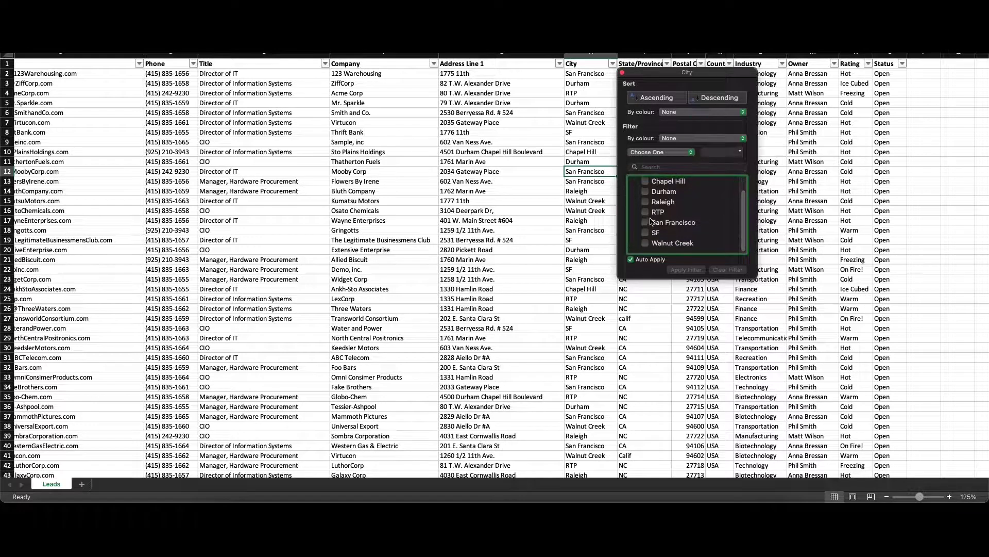
{"action": "left_click", "coordinate": [648, 222]}
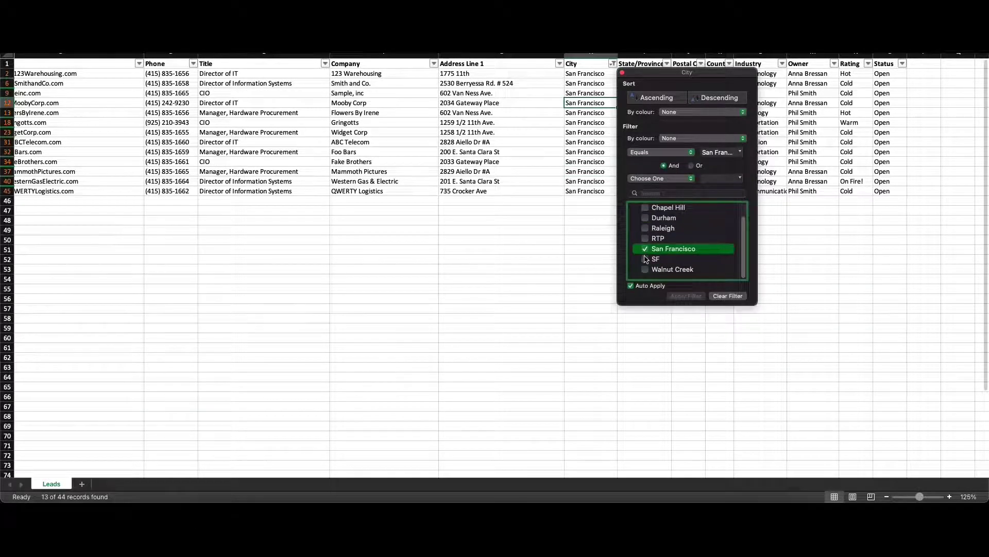
{"action": "left_click", "coordinate": [645, 259]}
{"action": "left_click", "coordinate": [596, 207]}
Fill San Francisco down over the SF cells, then show all cities again
{"action": "left_click", "coordinate": [591, 97]}
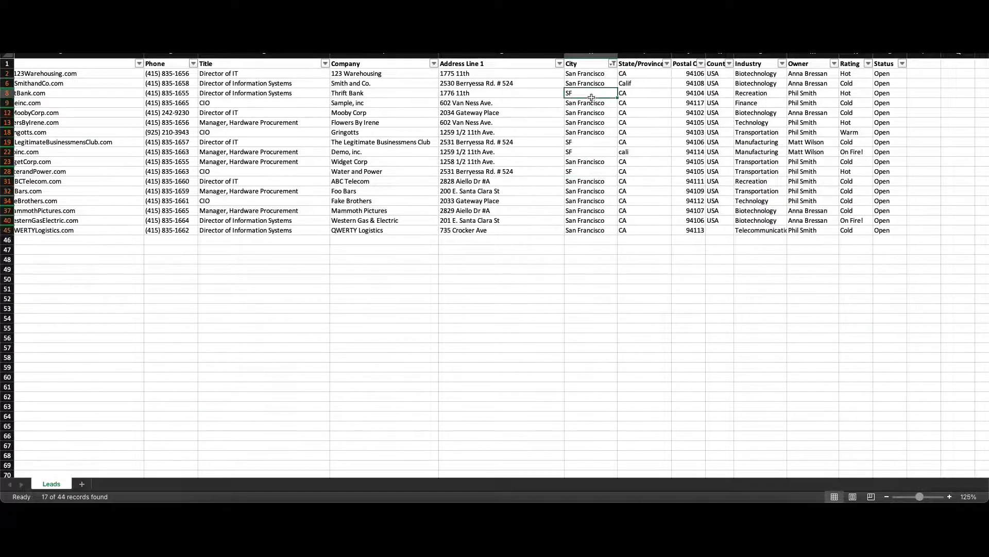
{"action": "left_click", "coordinate": [593, 84]}
{"action": "left_click_drag", "start_coordinate": [617, 87], "coordinate": [614, 235]}
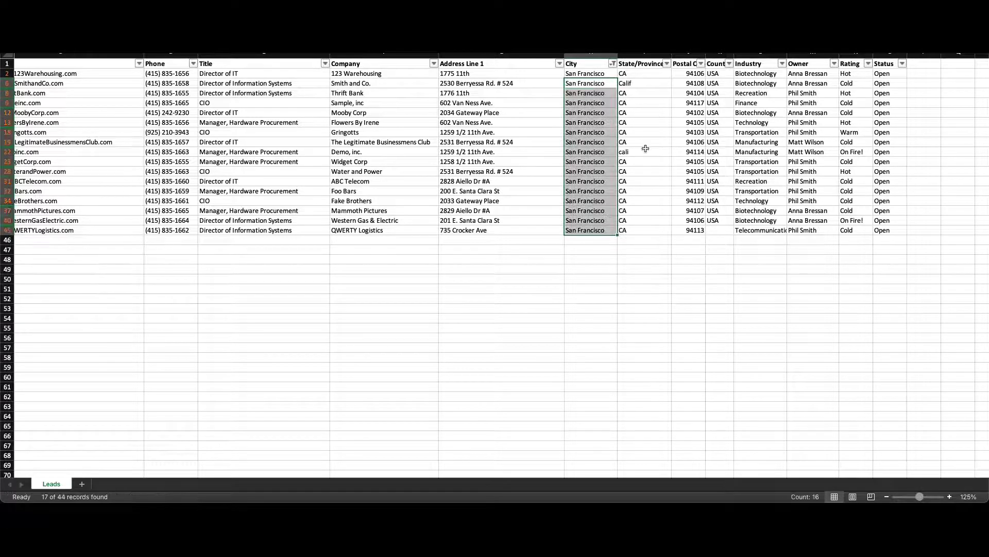
{"action": "left_click", "coordinate": [612, 64]}
{"action": "left_click", "coordinate": [642, 204]}
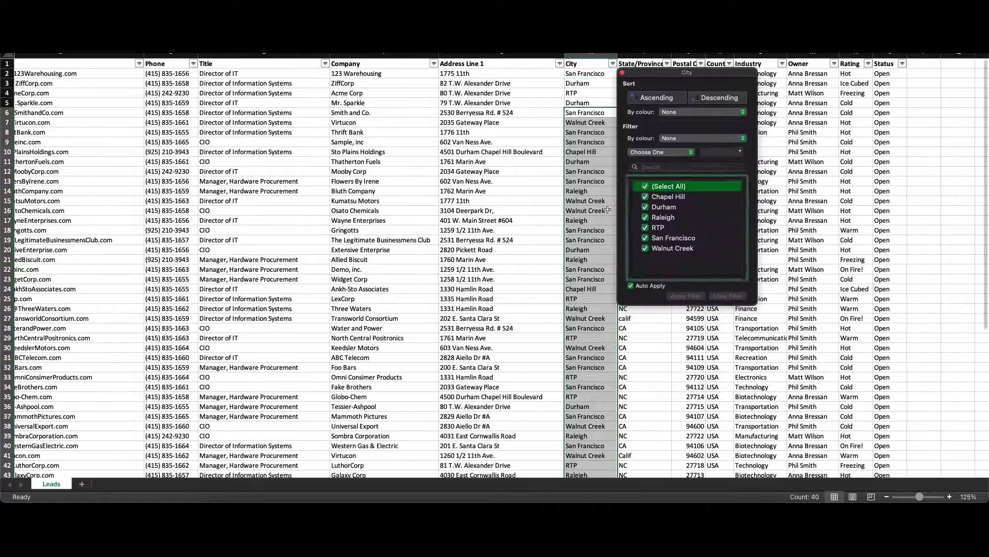
Filter the State/Province column to only the Cali, CA and Calif rows
{"action": "left_click", "coordinate": [588, 209]}
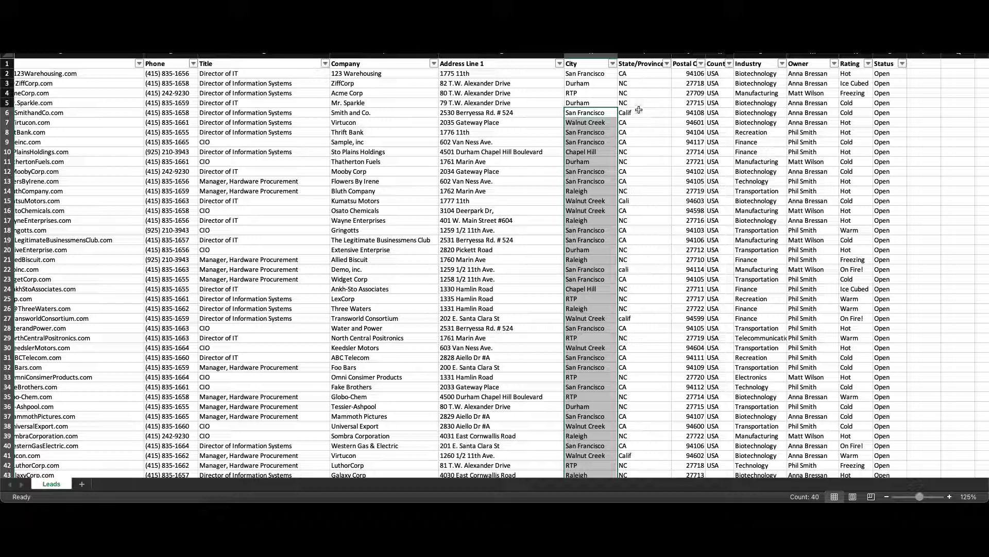
{"action": "left_click", "coordinate": [667, 63]}
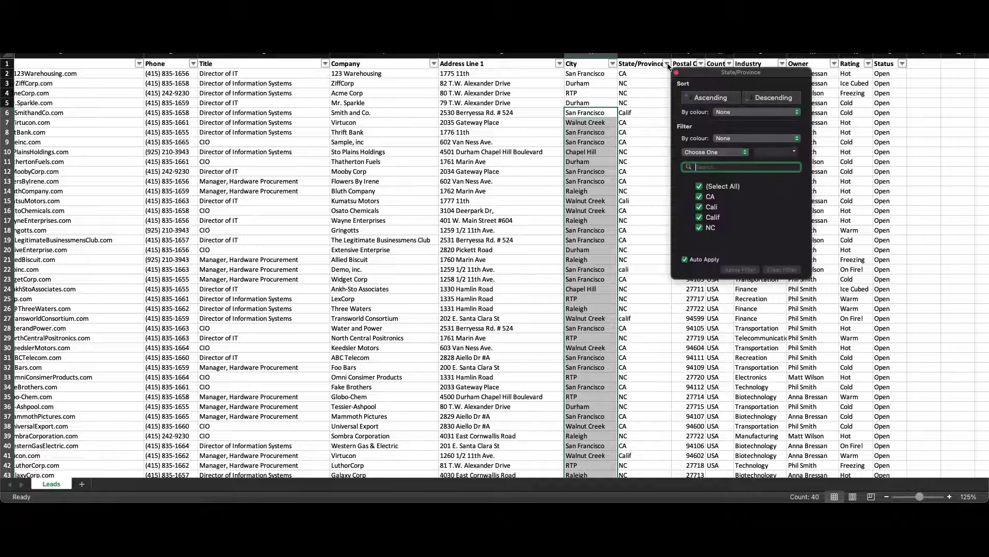
{"action": "left_click", "coordinate": [698, 187]}
{"action": "left_click", "coordinate": [706, 207]}
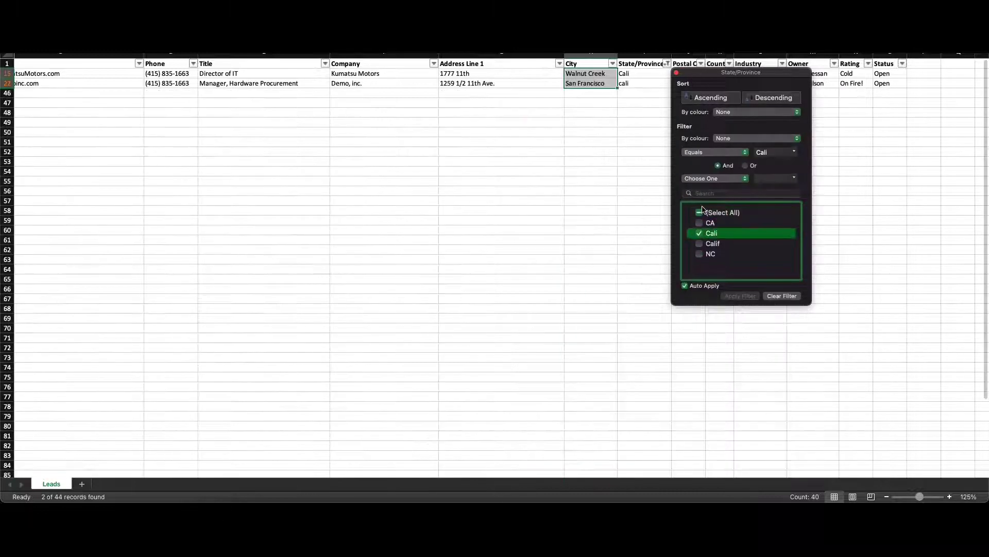
{"action": "left_click", "coordinate": [699, 196]}
{"action": "left_click", "coordinate": [700, 216]}
{"action": "left_click", "coordinate": [613, 204]}
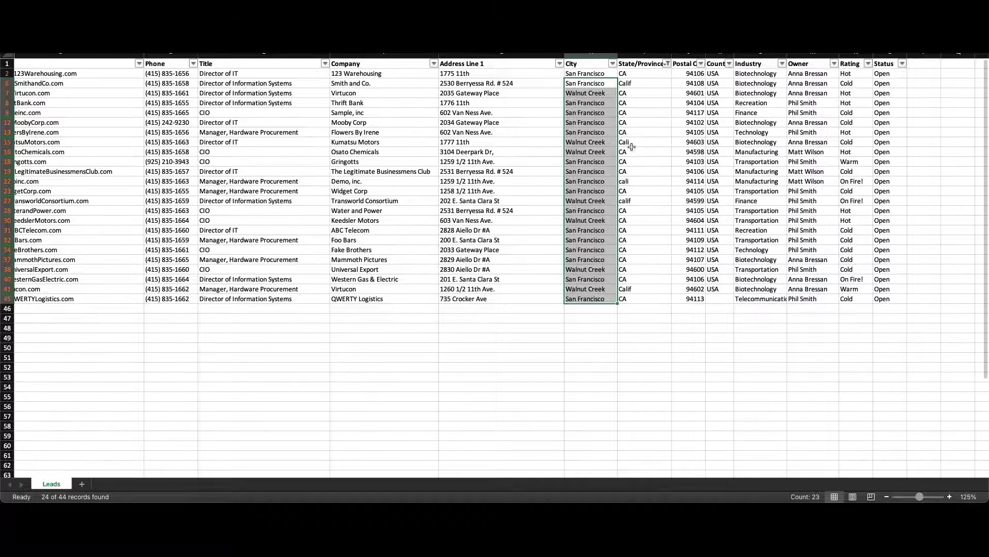
Fill CA from row 2 down the visible state cells, then show all states again
{"action": "left_click", "coordinate": [649, 73]}
{"action": "left_click_drag", "start_coordinate": [672, 78], "coordinate": [673, 304]}
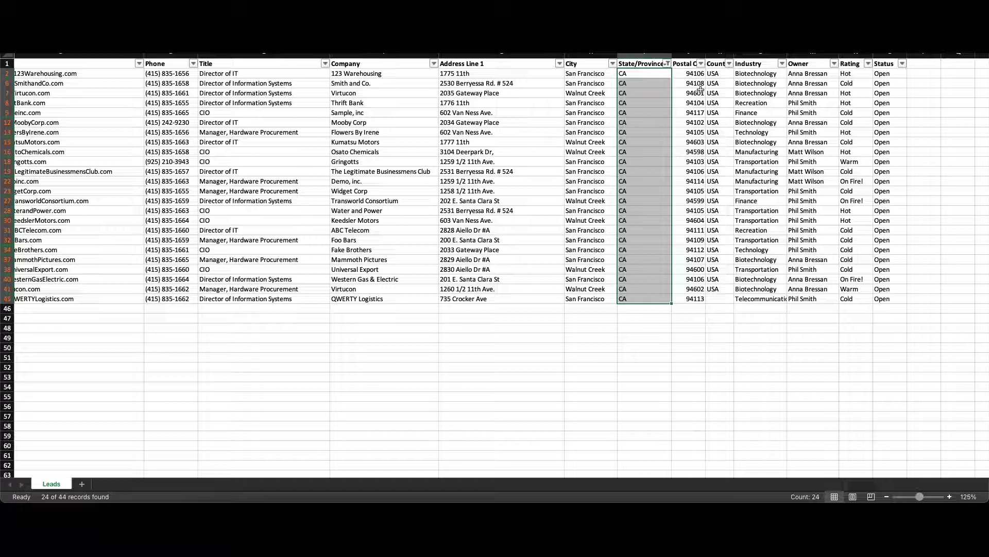
{"action": "left_click", "coordinate": [668, 63]}
{"action": "left_click", "coordinate": [699, 187]}
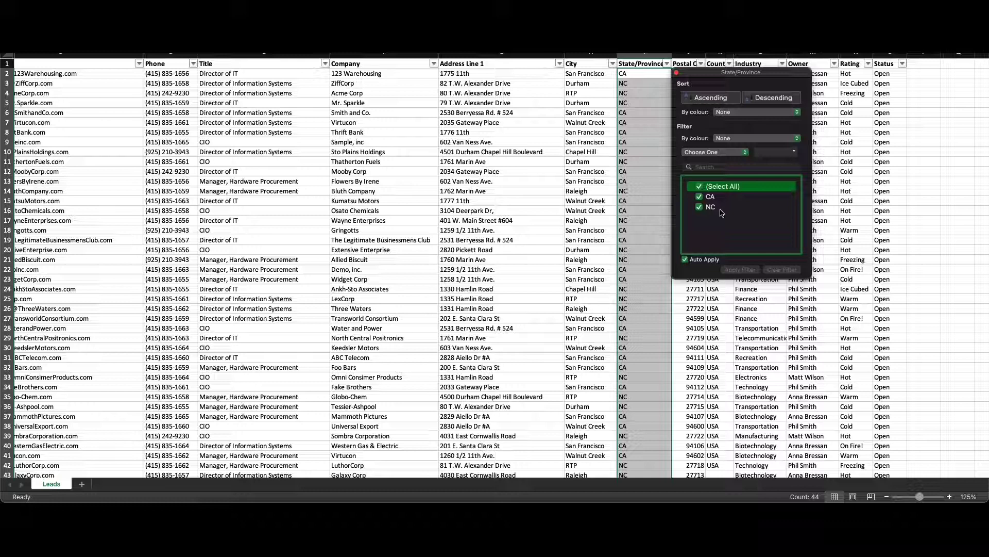
{"action": "left_click", "coordinate": [627, 210]}
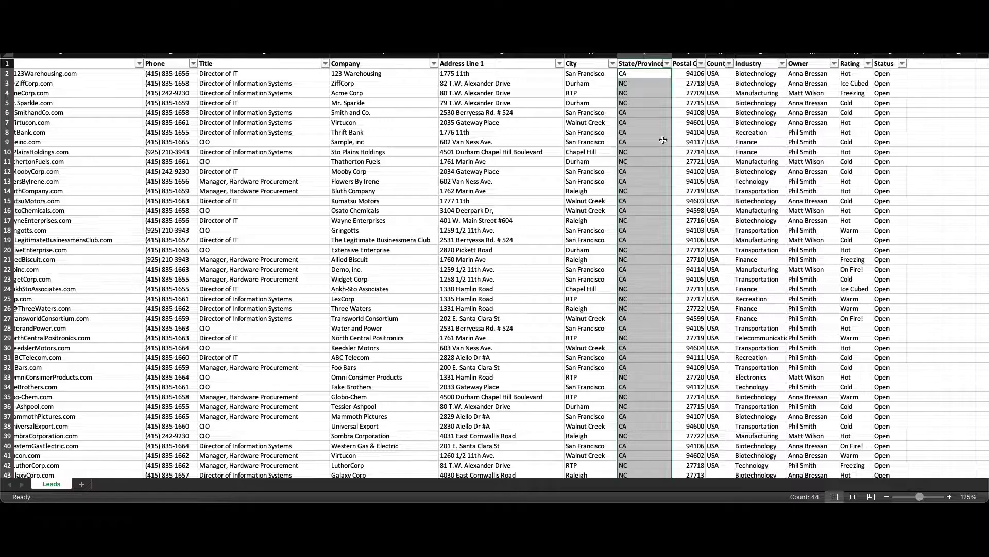
Filter the Rating column to only the Cold, Freezing and Ice Cubed rows
{"action": "scroll", "coordinate": [799, 129], "scroll_direction": "right", "scroll_amount": 4}
{"action": "scroll", "coordinate": [798, 129], "scroll_direction": "right", "scroll_amount": 2}
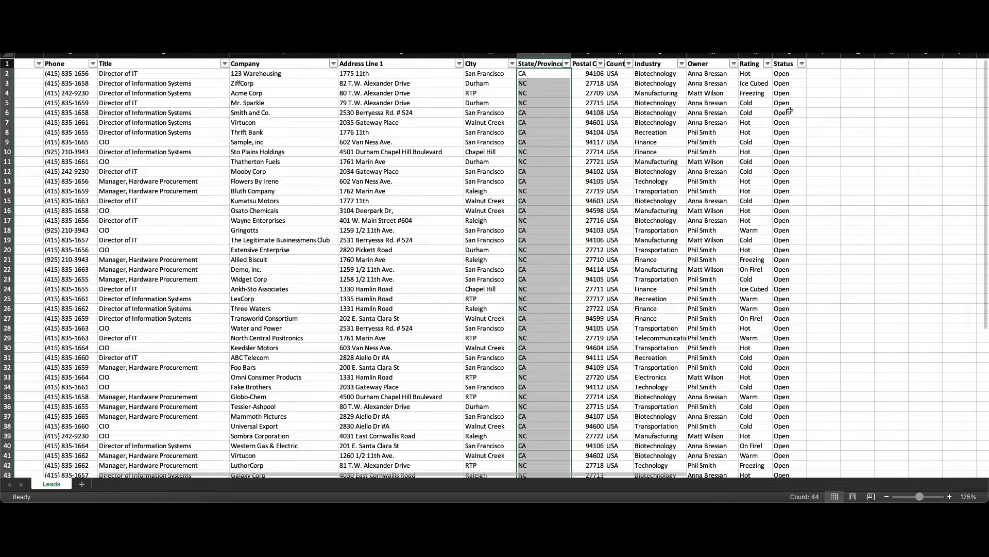
{"action": "left_click", "coordinate": [767, 64]}
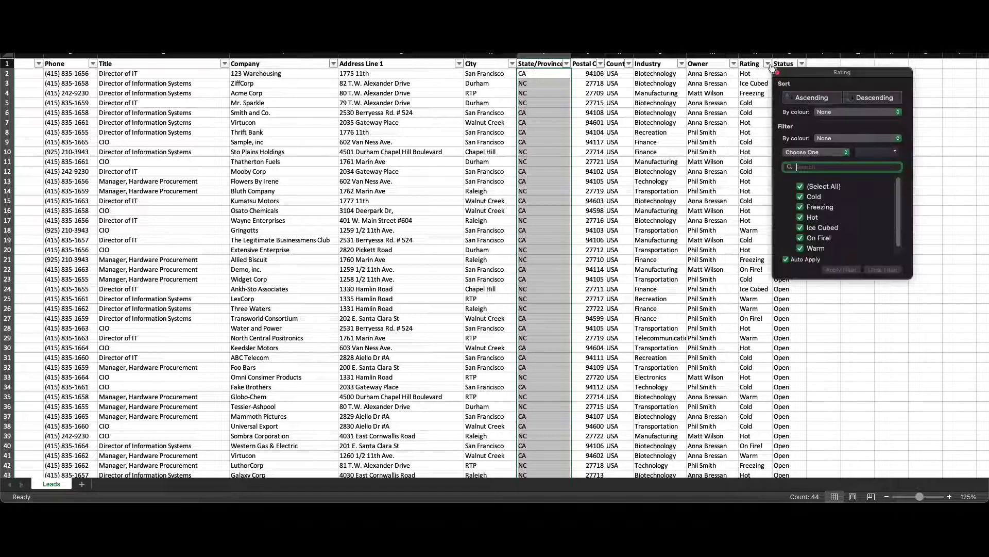
{"action": "left_click", "coordinate": [803, 186]}
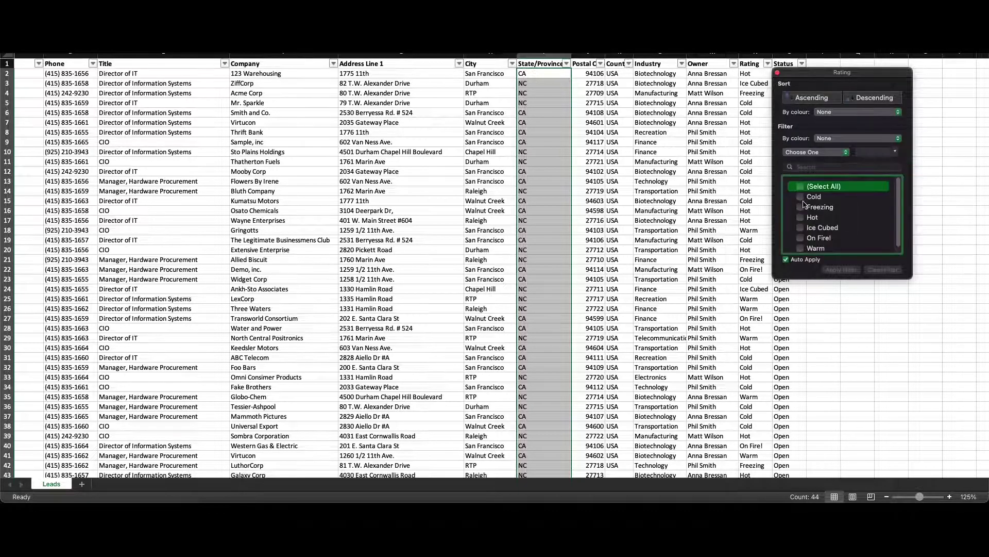
{"action": "left_click", "coordinate": [801, 197]}
{"action": "left_click", "coordinate": [800, 207]}
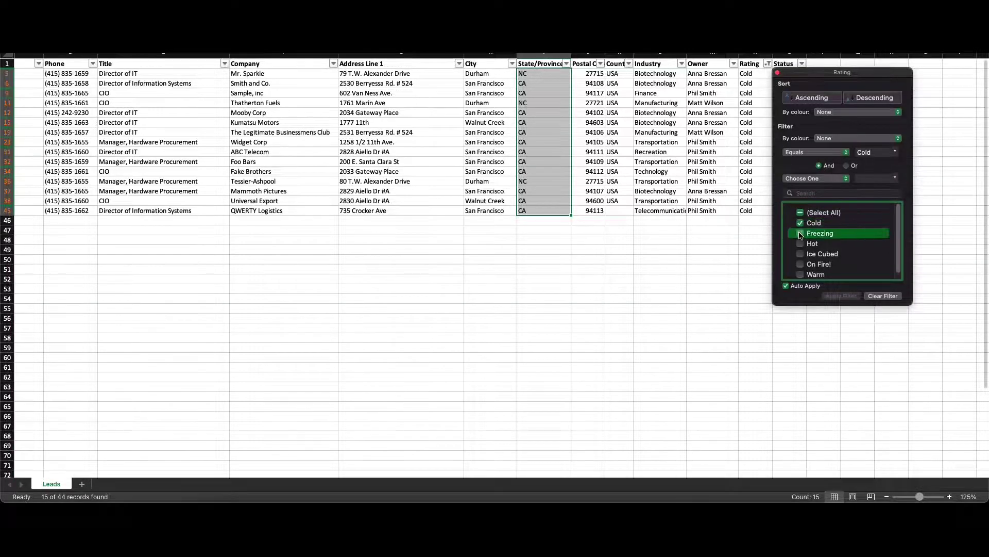
{"action": "left_click", "coordinate": [800, 227]}
{"action": "left_click", "coordinate": [762, 221]}
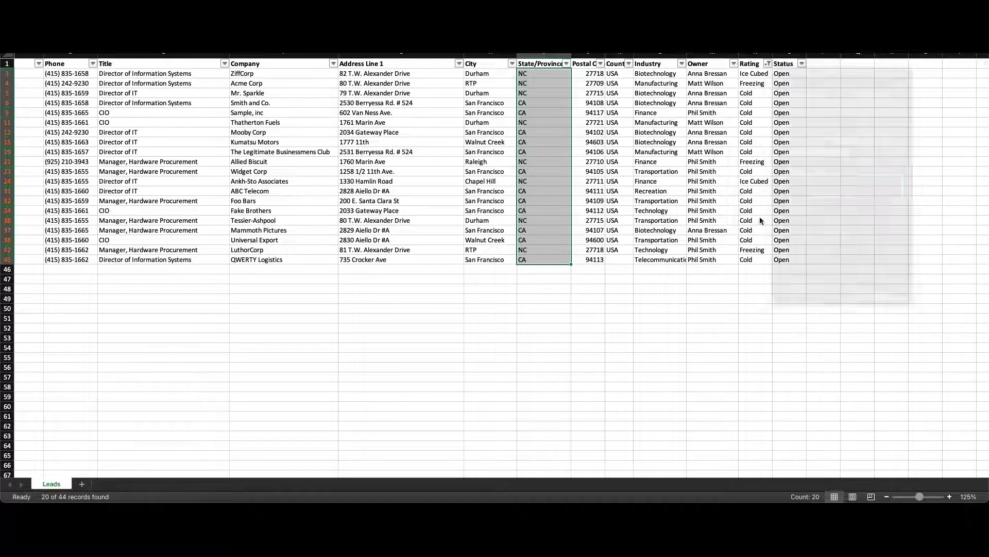
Copy Cold over the Ice Cubed rating and fill Cold down the visible Rating cells
{"action": "left_click", "coordinate": [758, 95]}
{"action": "key", "text": "super+c"}
{"action": "left_click", "coordinate": [755, 73]}
{"action": "key", "text": "super+v"}
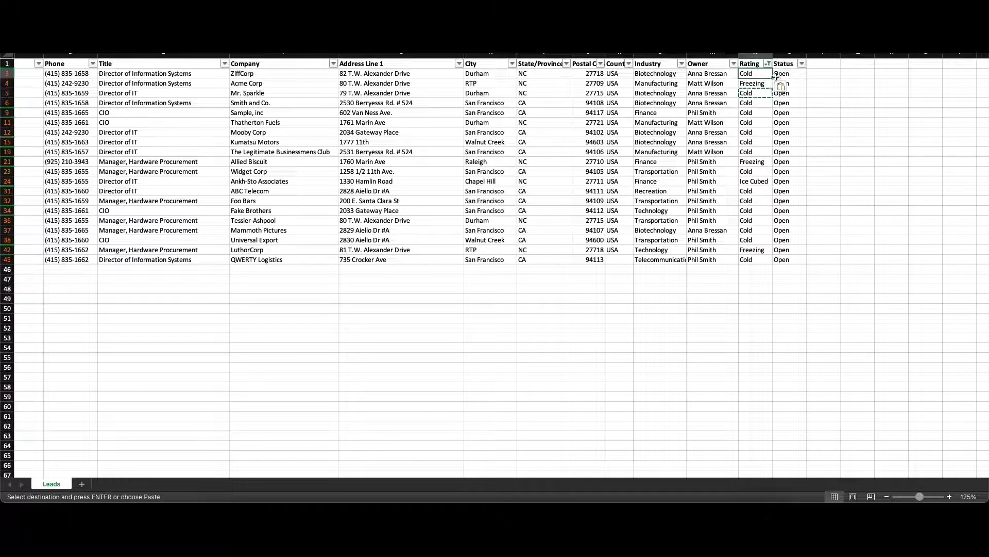
{"action": "left_click_drag", "start_coordinate": [772, 78], "coordinate": [774, 260]}
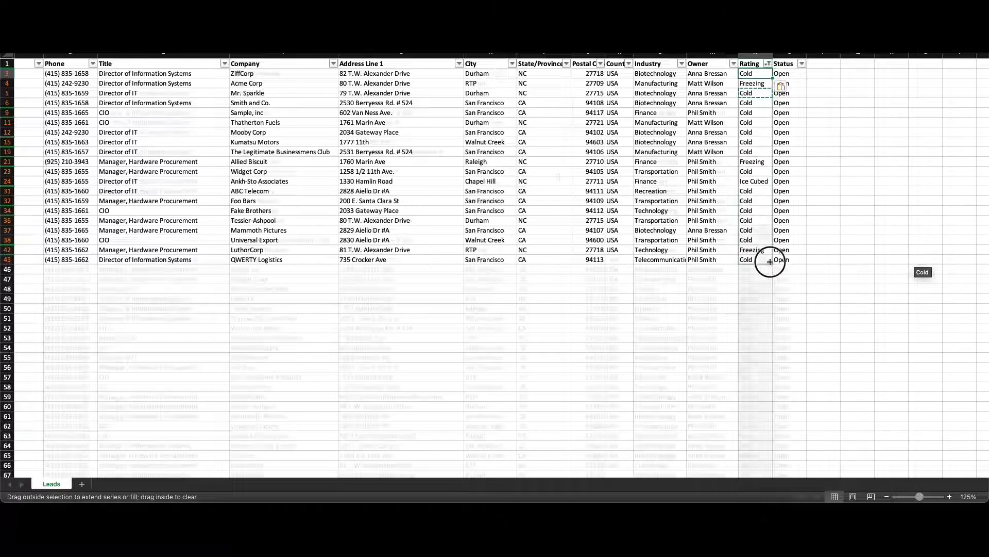
Refilter the Rating column to show only the Hot and On Fire! rows
{"action": "left_click", "coordinate": [768, 63]}
{"action": "left_click", "coordinate": [801, 206]}
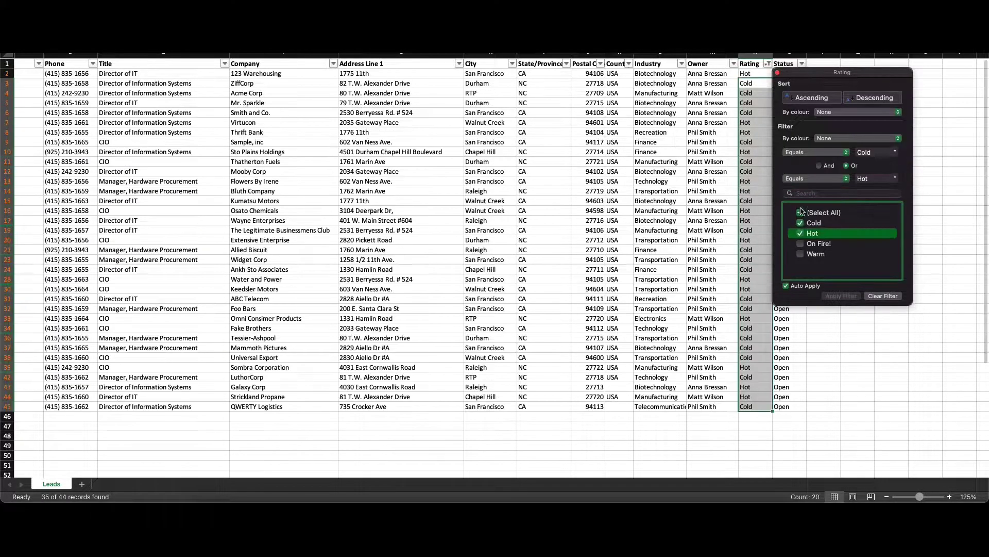
{"action": "left_click", "coordinate": [802, 217]}
{"action": "left_click", "coordinate": [752, 217]}
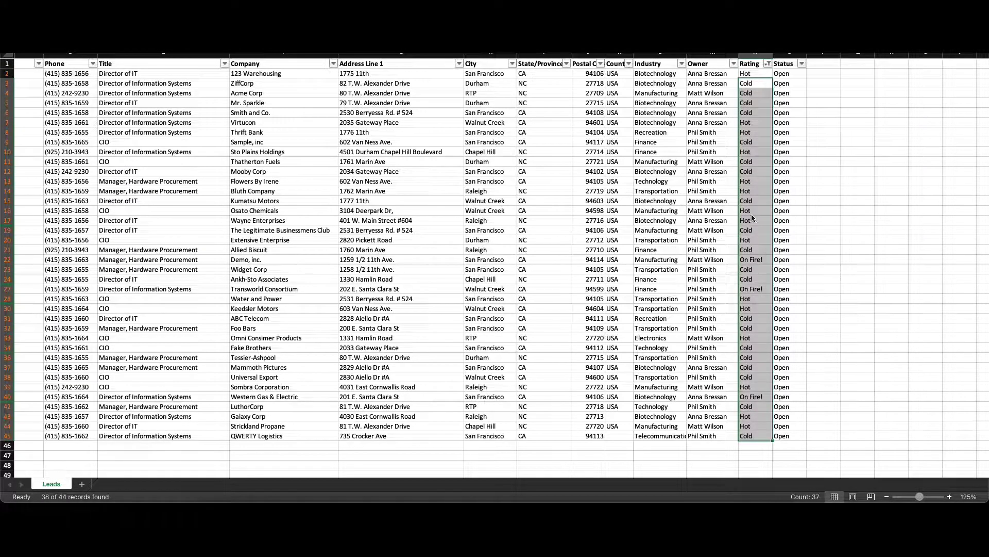
{"action": "left_click", "coordinate": [768, 64]}
{"action": "left_click", "coordinate": [800, 197]}
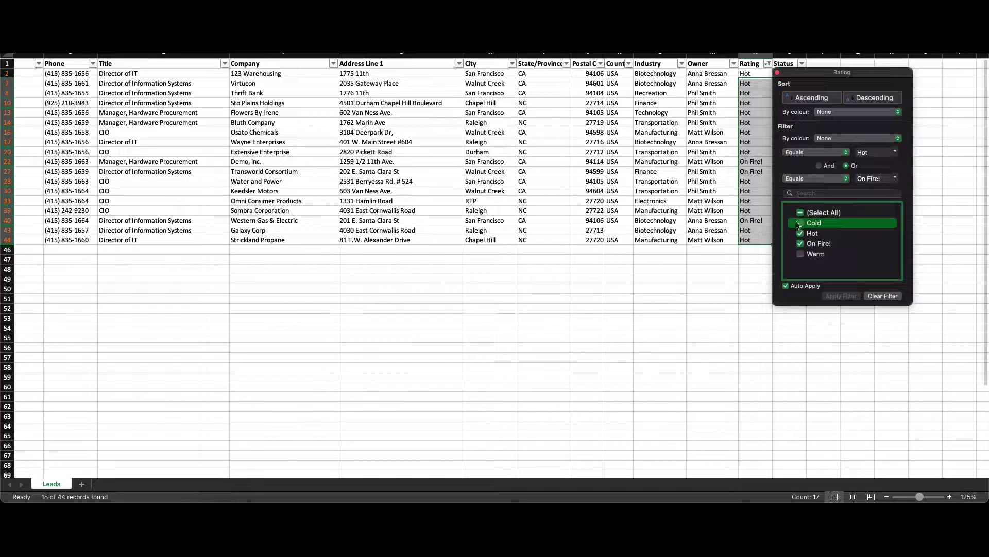
{"action": "left_click", "coordinate": [763, 214]}
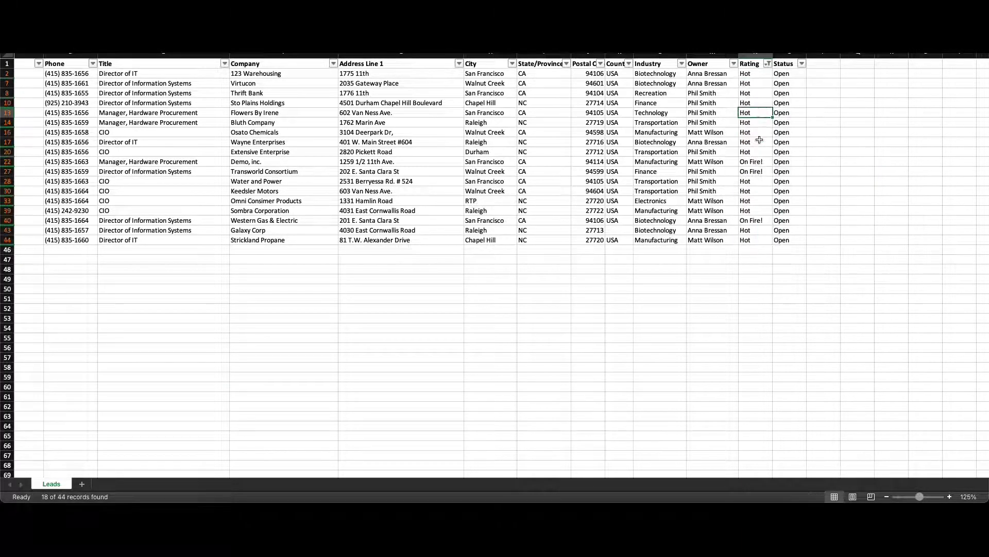
Fill Hot from I17 down to row 44 and clear the Rating filter
{"action": "left_click", "coordinate": [755, 142]}
{"action": "left_click_drag", "start_coordinate": [771, 146], "coordinate": [769, 244]}
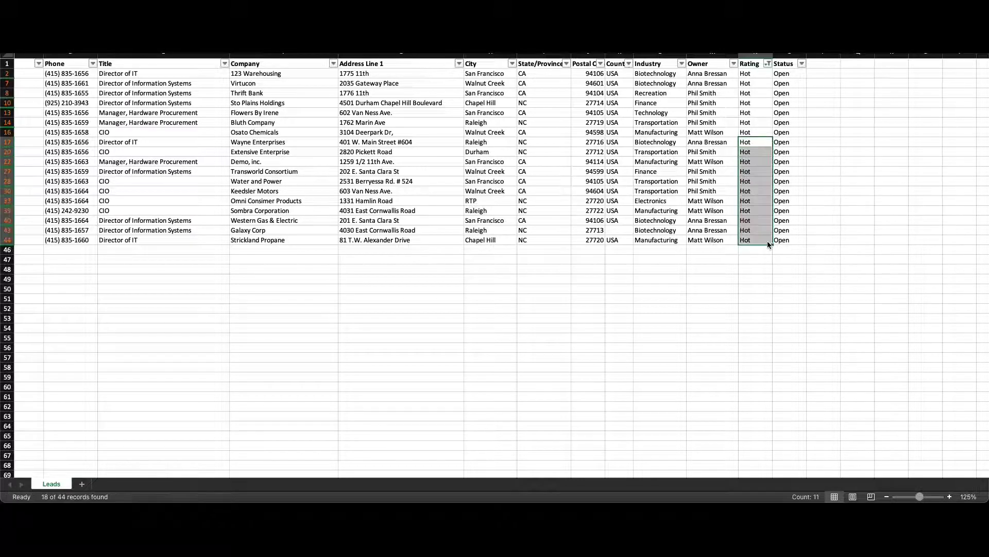
{"action": "left_click", "coordinate": [768, 64]}
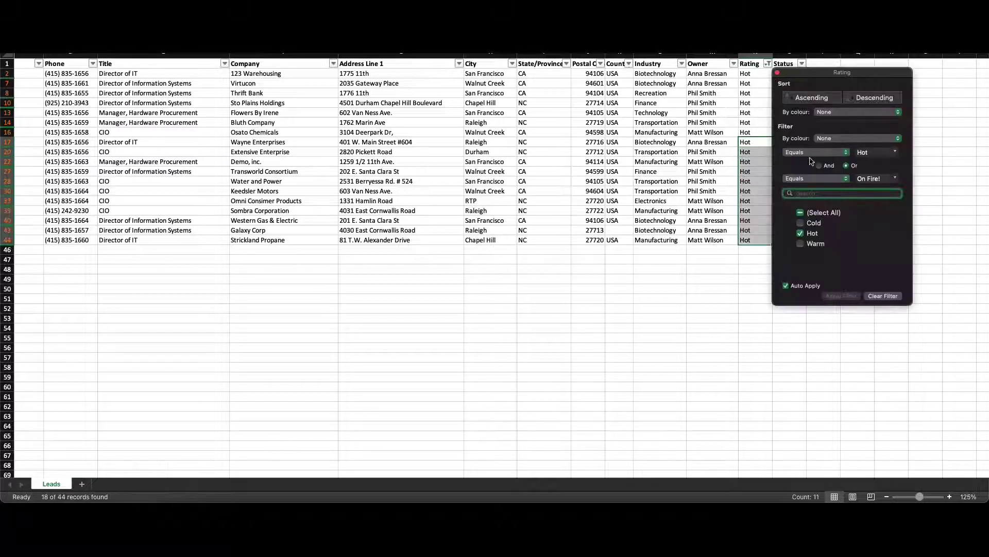
{"action": "left_click", "coordinate": [801, 213]}
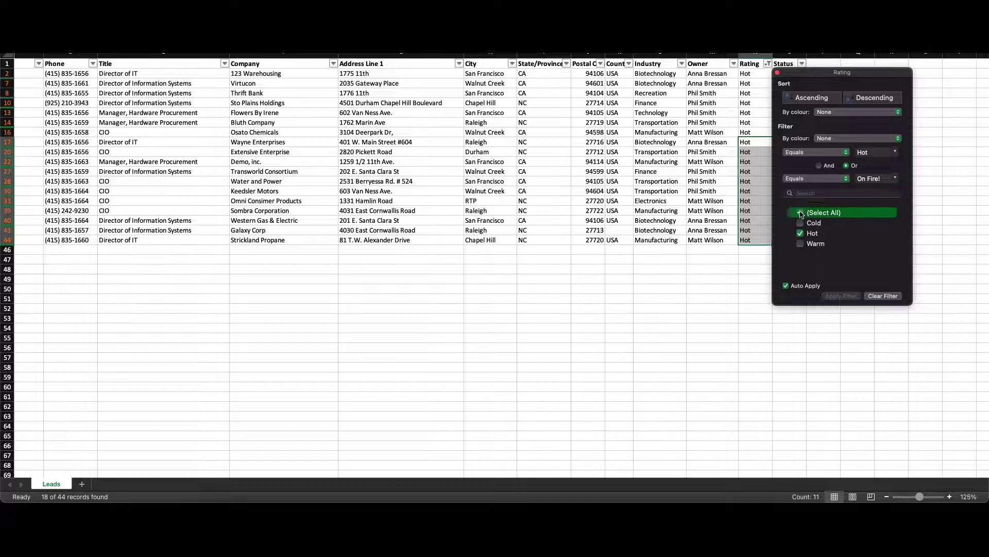
{"action": "key", "text": "Escape"}
{"action": "scroll", "coordinate": [558, 178], "scroll_direction": "left", "scroll_amount": 5}
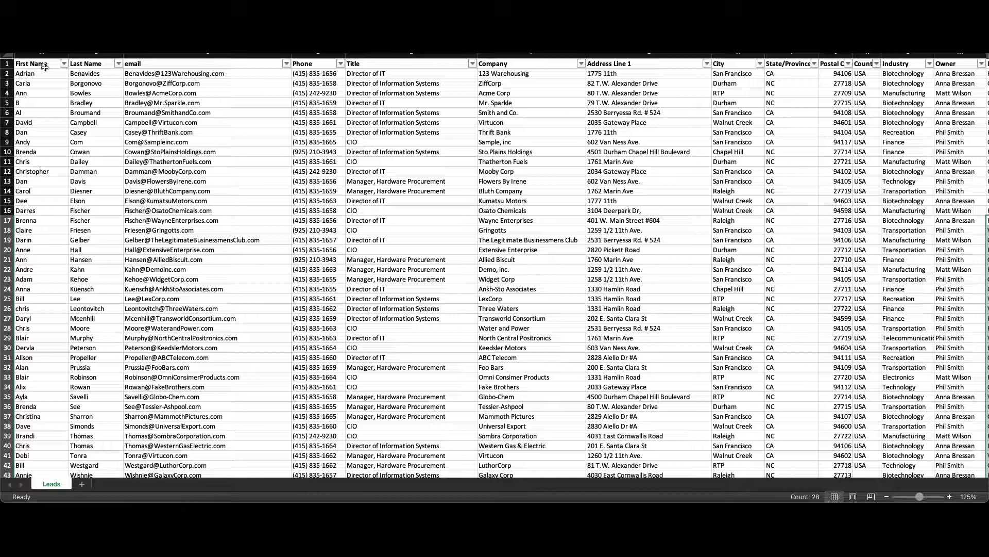
Save the workbook as lead-import in CSV UTF-8 (Comma-delimited) format
{"action": "left_click", "coordinate": [52, 49]}
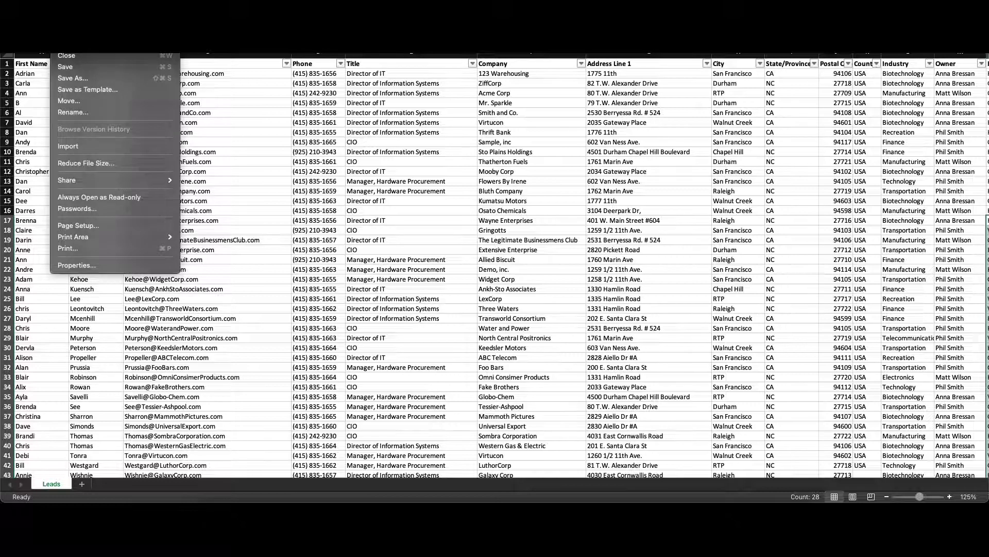
{"action": "left_click", "coordinate": [90, 80]}
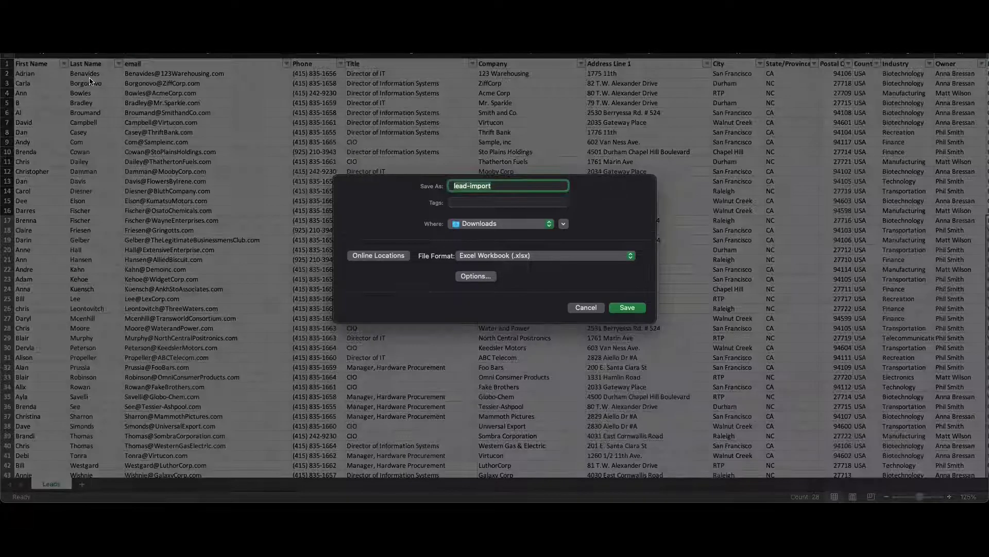
{"action": "left_click", "coordinate": [498, 256]}
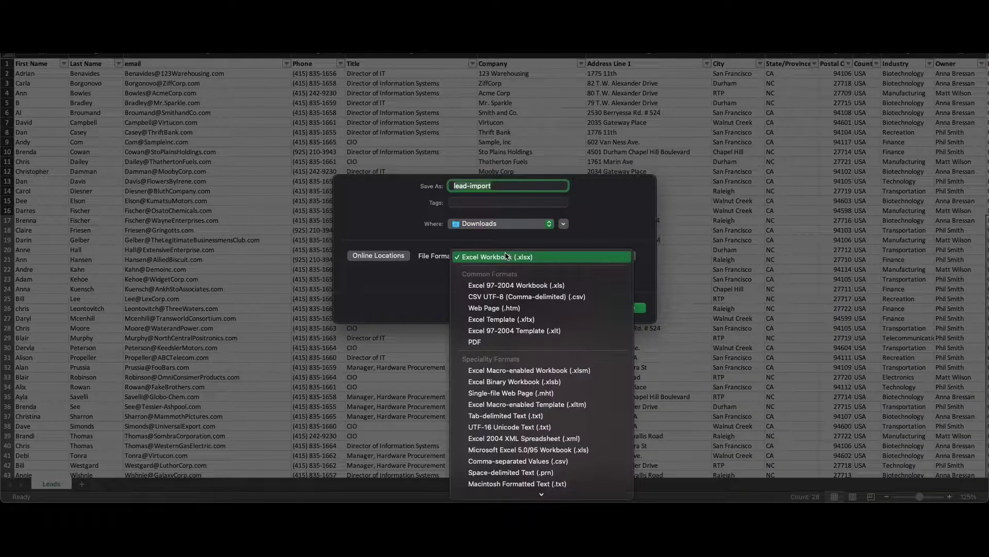
{"action": "left_click", "coordinate": [537, 303]}
{"action": "left_click", "coordinate": [632, 308]}
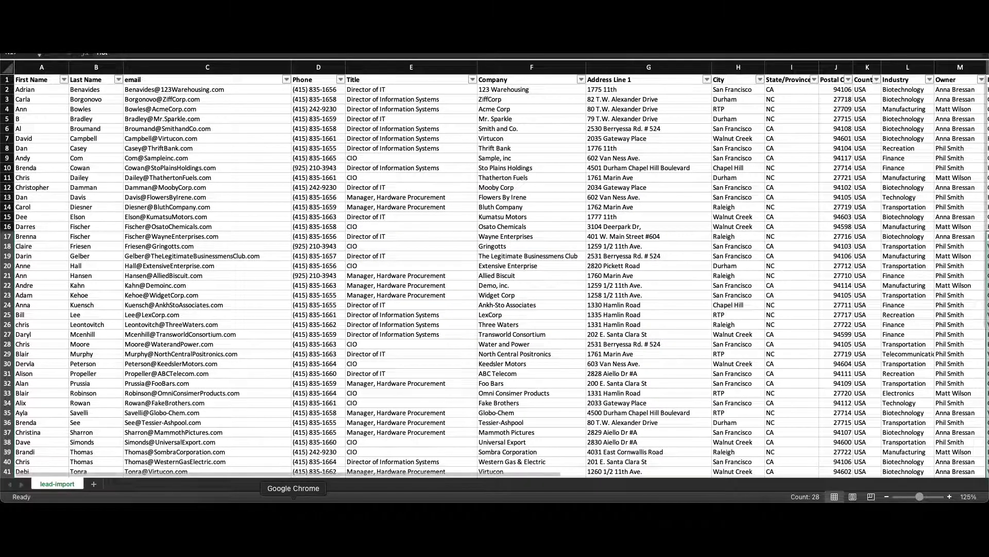
Switch to Salesforce and open Setup's Data Import Wizard via a Quick Find search for 'data im'
{"action": "left_click", "coordinate": [293, 508]}
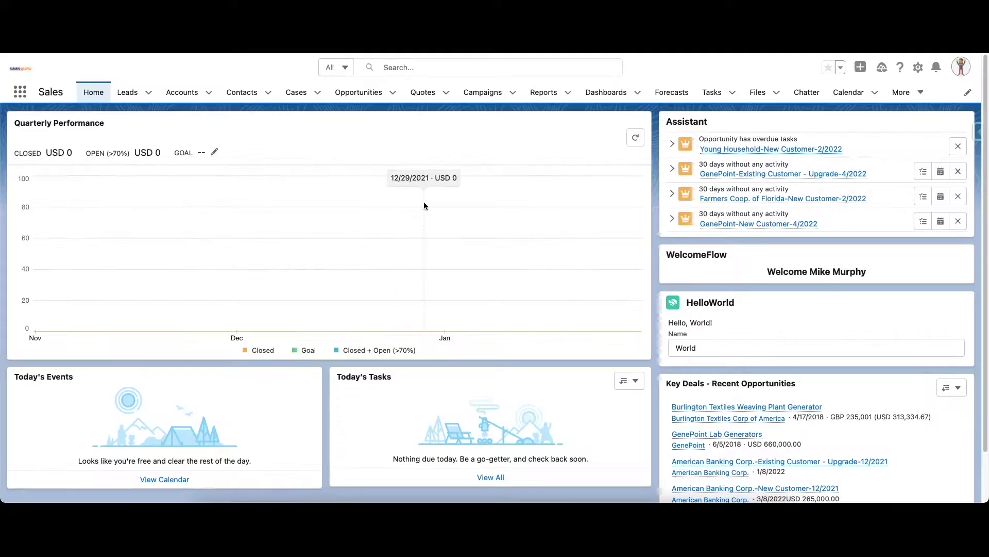
{"action": "left_click", "coordinate": [919, 67]}
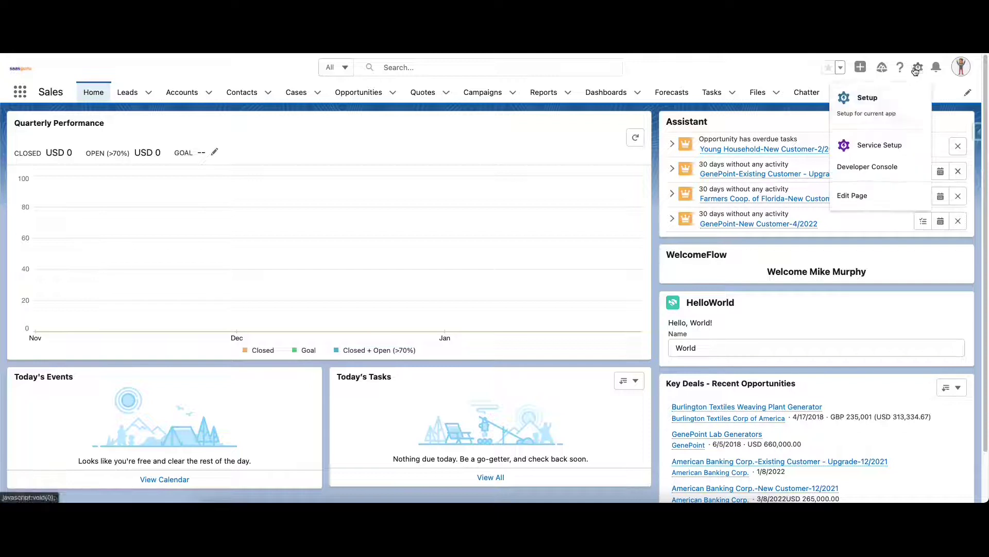
{"action": "left_click", "coordinate": [891, 96]}
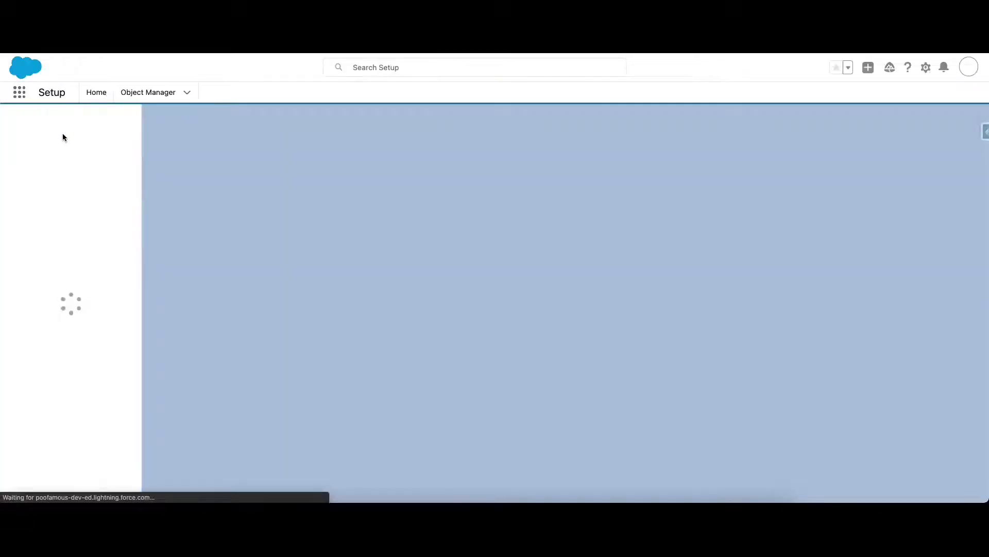
{"action": "left_click", "coordinate": [58, 126]}
{"action": "type", "text": "data im"}
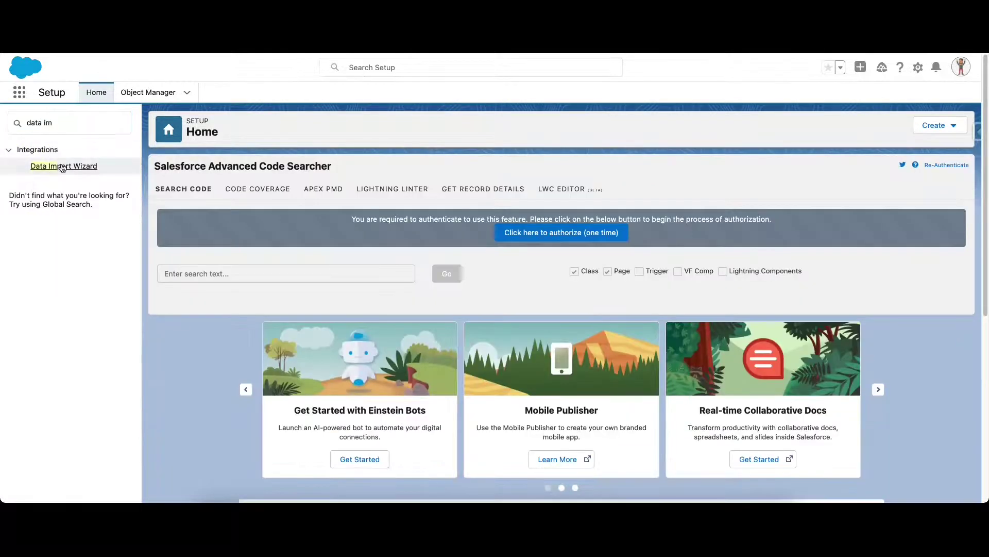
{"action": "left_click", "coordinate": [62, 163]}
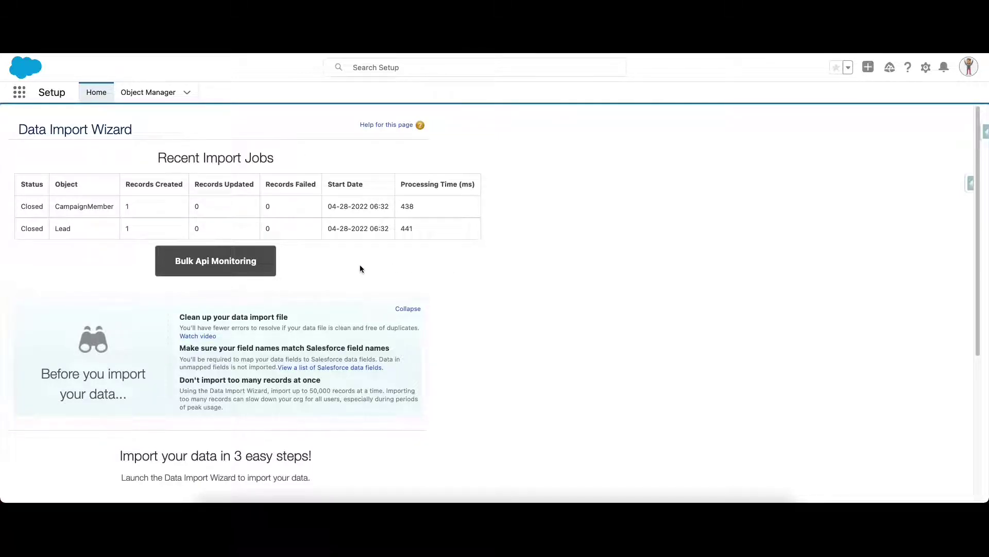
Scroll down the Data Import Wizard page to reach the Launch Wizard! button
{"action": "scroll", "coordinate": [319, 264], "scroll_direction": "down", "scroll_amount": 1}
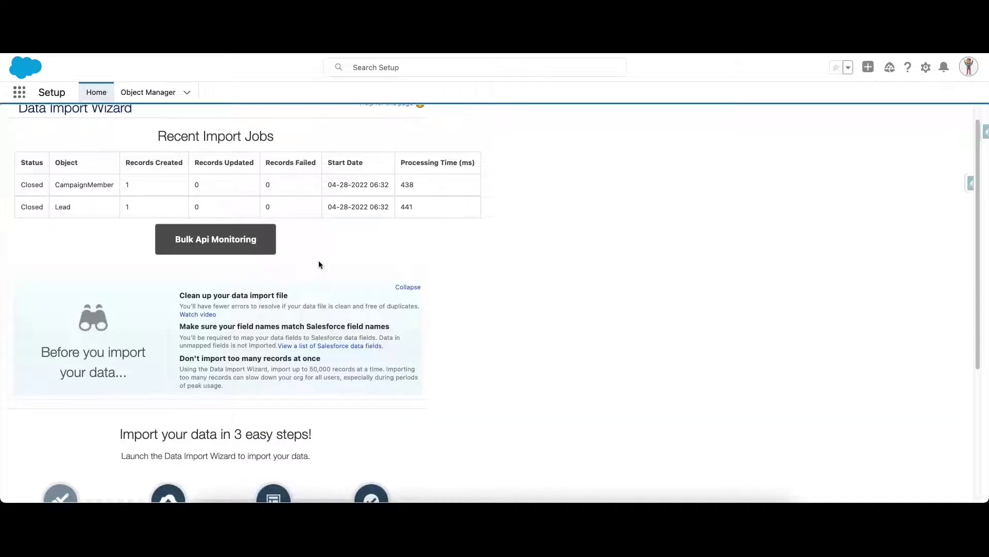
{"action": "scroll", "coordinate": [318, 264], "scroll_direction": "down", "scroll_amount": 5}
{"action": "scroll", "coordinate": [318, 264], "scroll_direction": "down", "scroll_amount": 1}
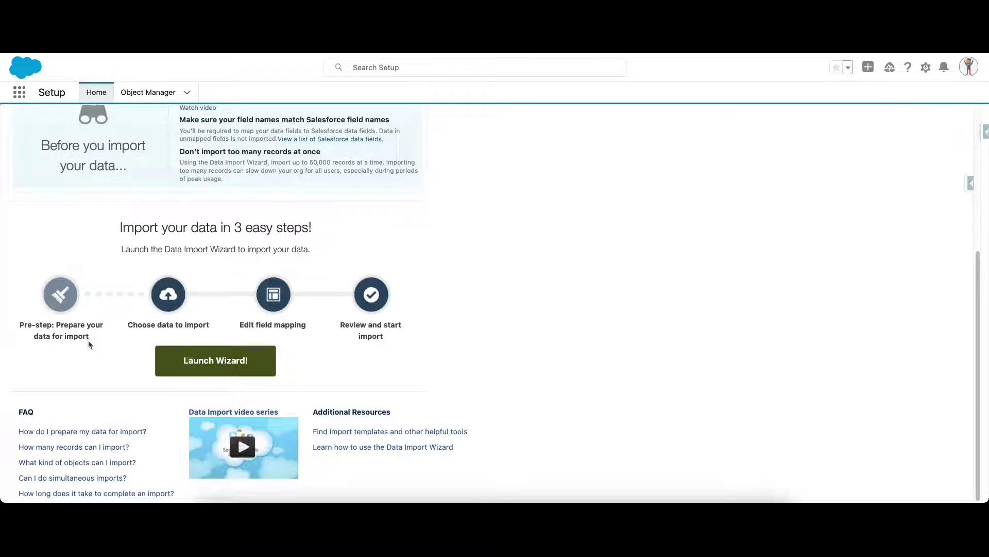
Launch the wizard, glance at Custom objects, then pick Leads under Standard objects
{"action": "left_click", "coordinate": [199, 361]}
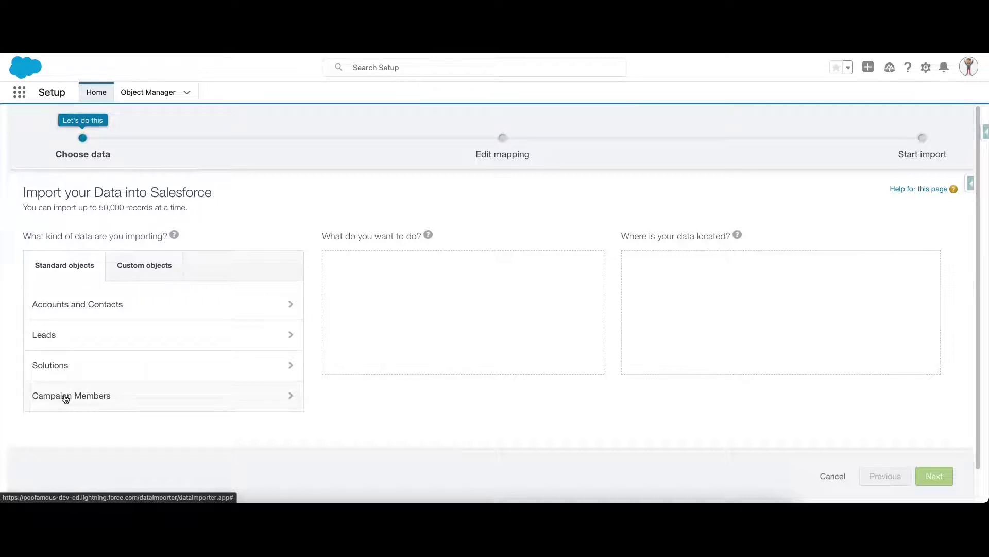
{"action": "left_click", "coordinate": [135, 267]}
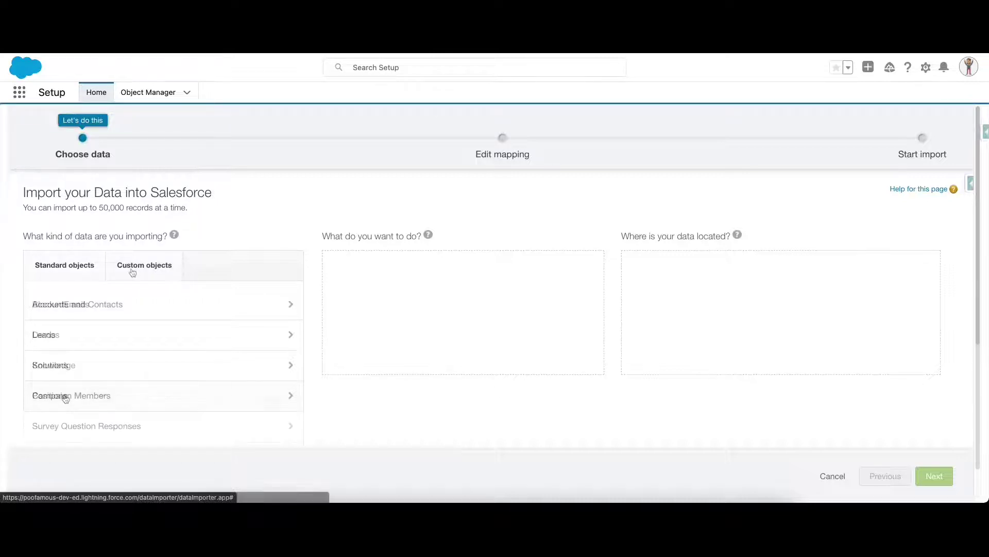
{"action": "scroll", "coordinate": [119, 415], "scroll_direction": "down", "scroll_amount": 5}
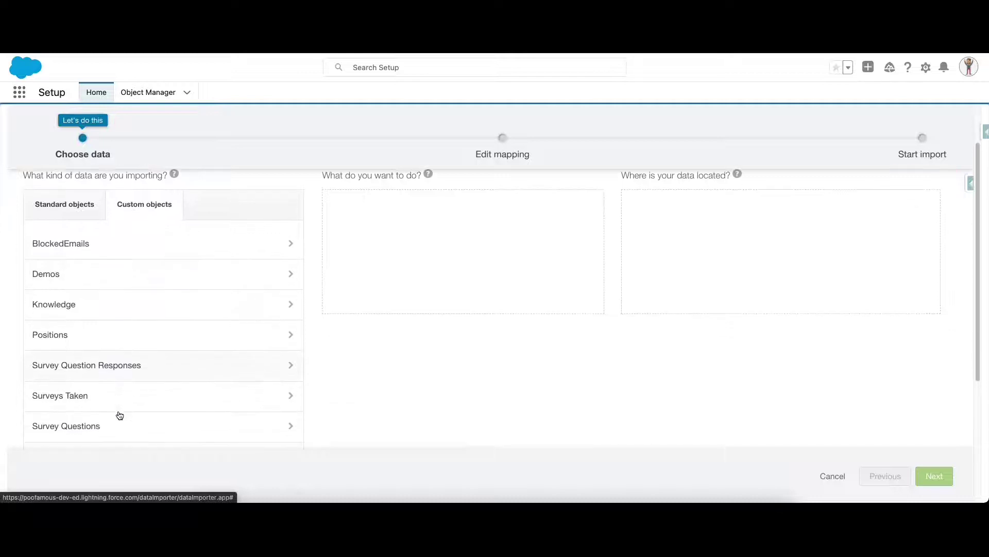
{"action": "scroll", "coordinate": [116, 413], "scroll_direction": "up", "scroll_amount": 5}
{"action": "left_click", "coordinate": [75, 259]}
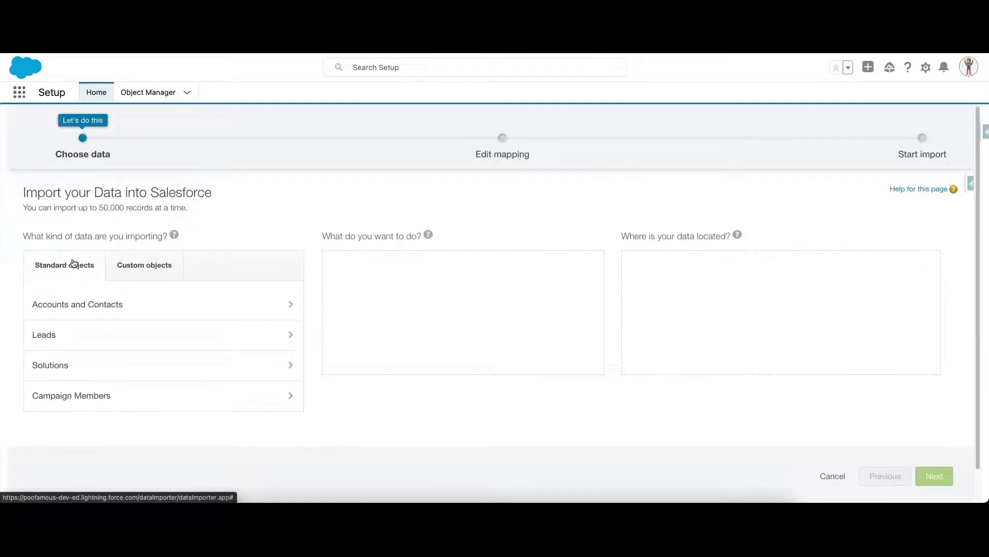
{"action": "left_click", "coordinate": [105, 337]}
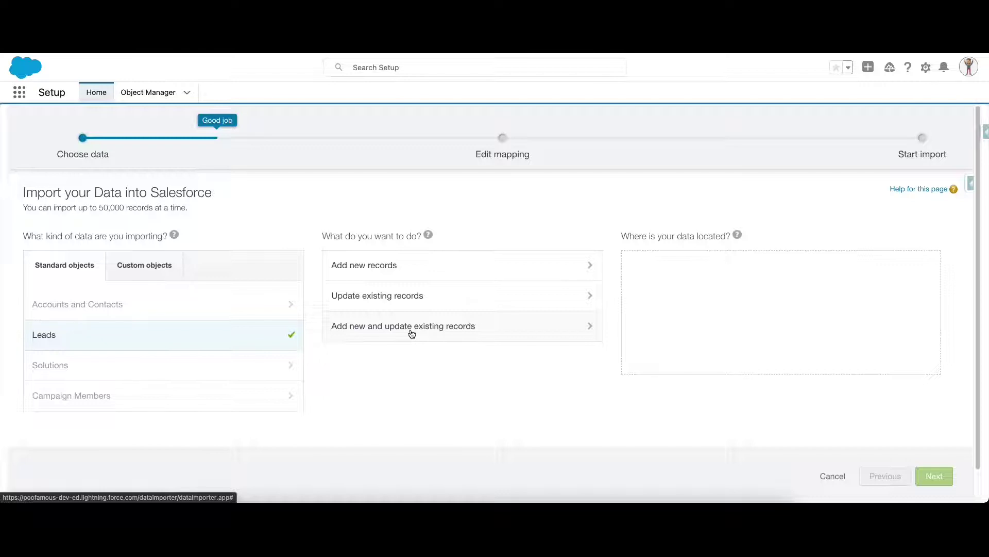
Choose Add new records, match leads by Email, set lead source to Other, with no assignment rule
{"action": "left_click", "coordinate": [459, 270]}
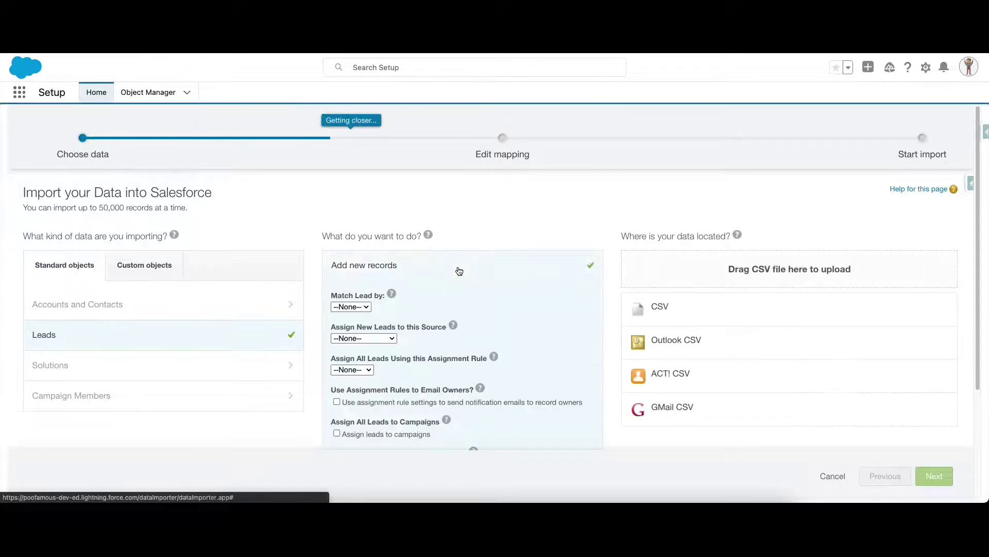
{"action": "scroll", "coordinate": [459, 270], "scroll_direction": "down", "scroll_amount": 2}
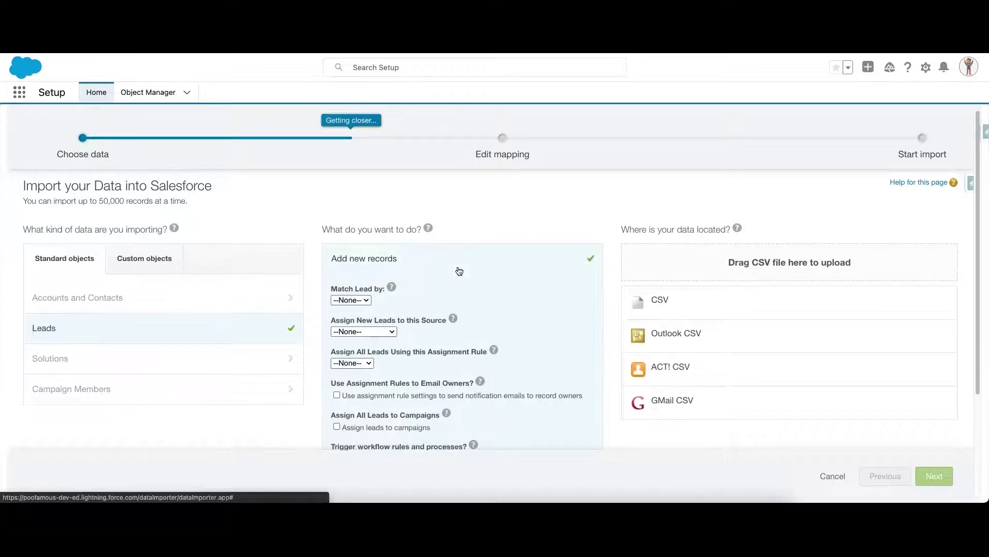
{"action": "mouse_move", "coordinate": [393, 253]}
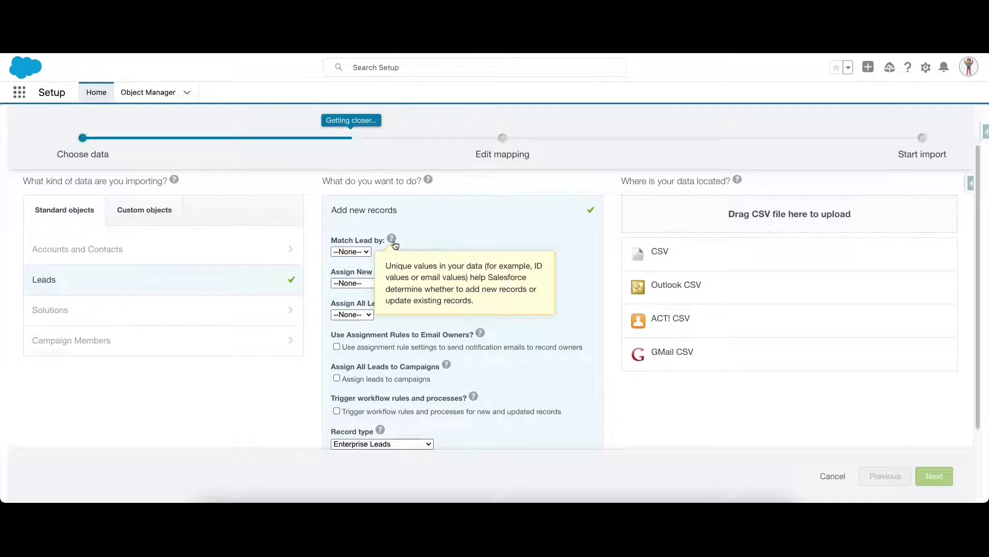
{"action": "left_click", "coordinate": [365, 253]}
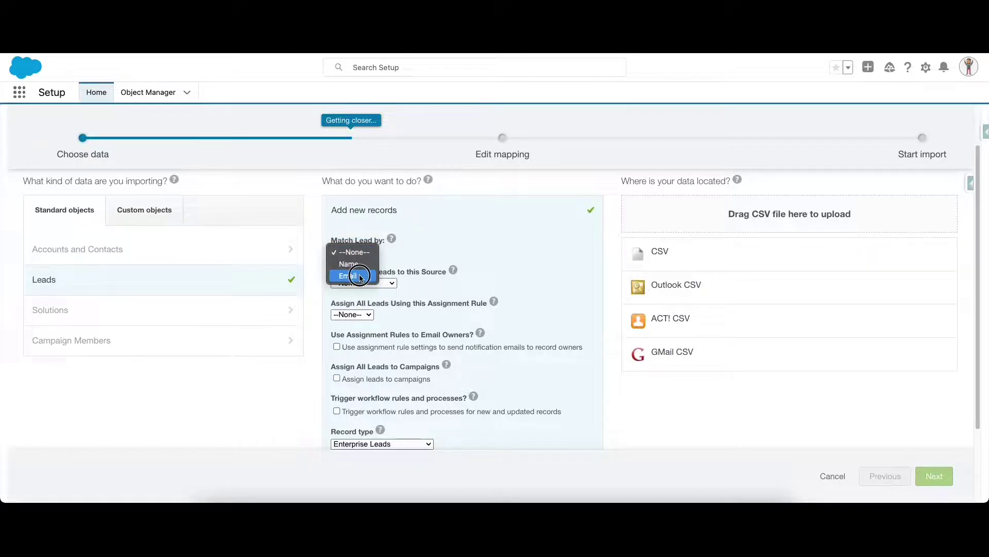
{"action": "left_click", "coordinate": [361, 277]}
{"action": "scroll", "coordinate": [361, 279], "scroll_direction": "down", "scroll_amount": 2}
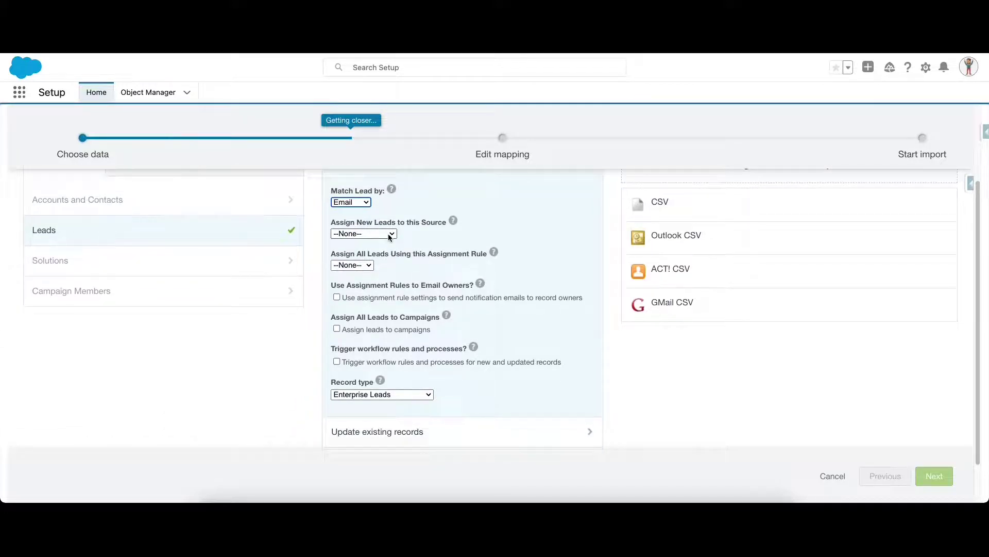
{"action": "left_click", "coordinate": [389, 235]}
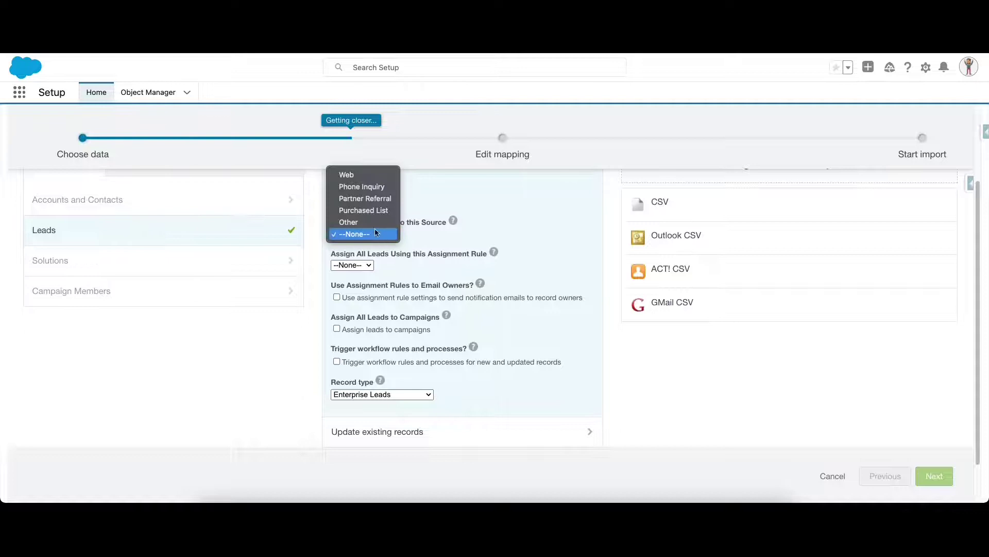
{"action": "left_click", "coordinate": [371, 226]}
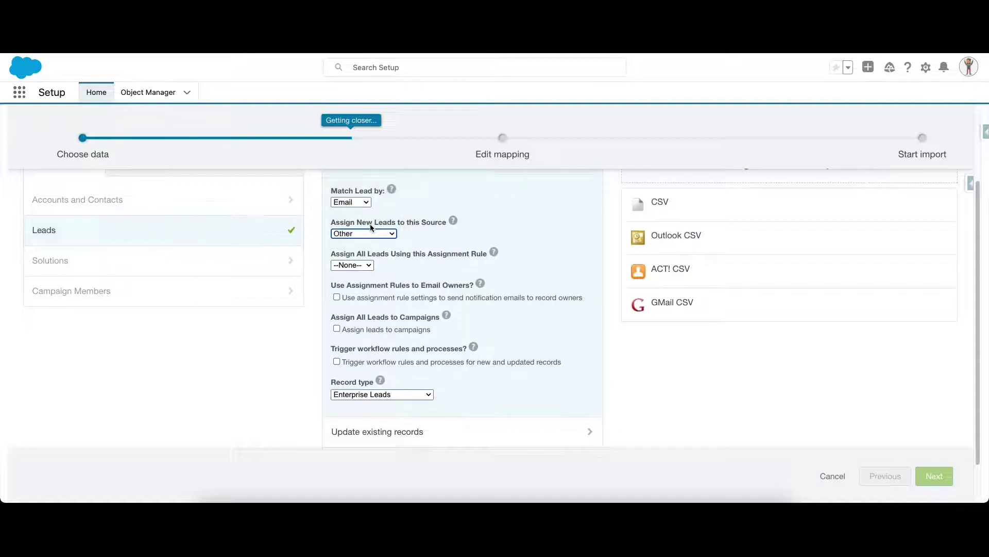
{"action": "scroll", "coordinate": [381, 282], "scroll_direction": "down", "scroll_amount": 1}
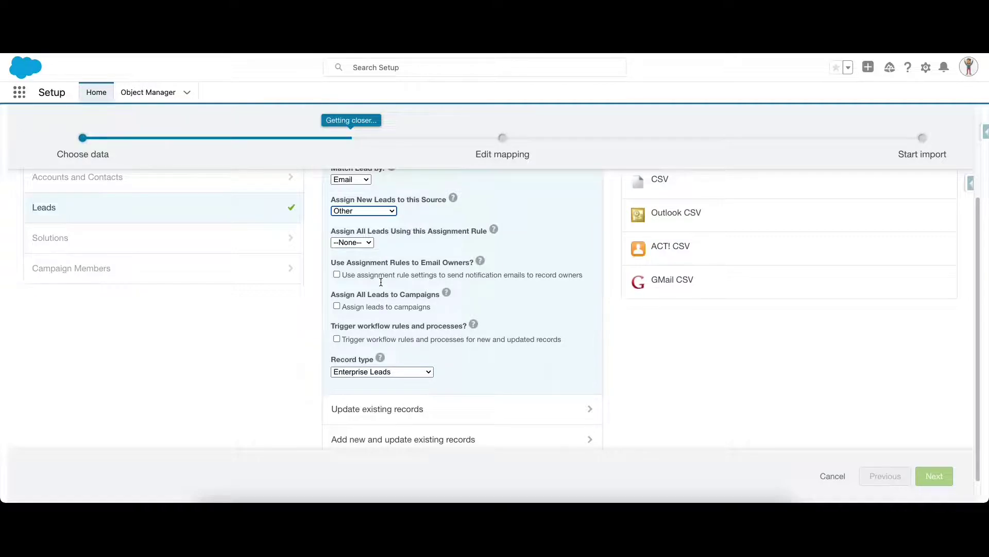
{"action": "left_click", "coordinate": [355, 242]}
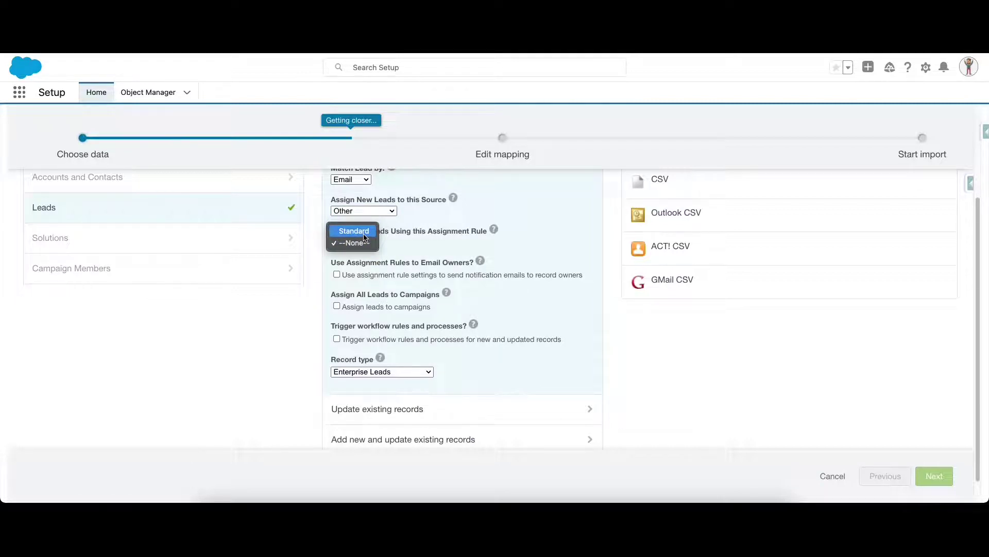
{"action": "left_click", "coordinate": [433, 246]}
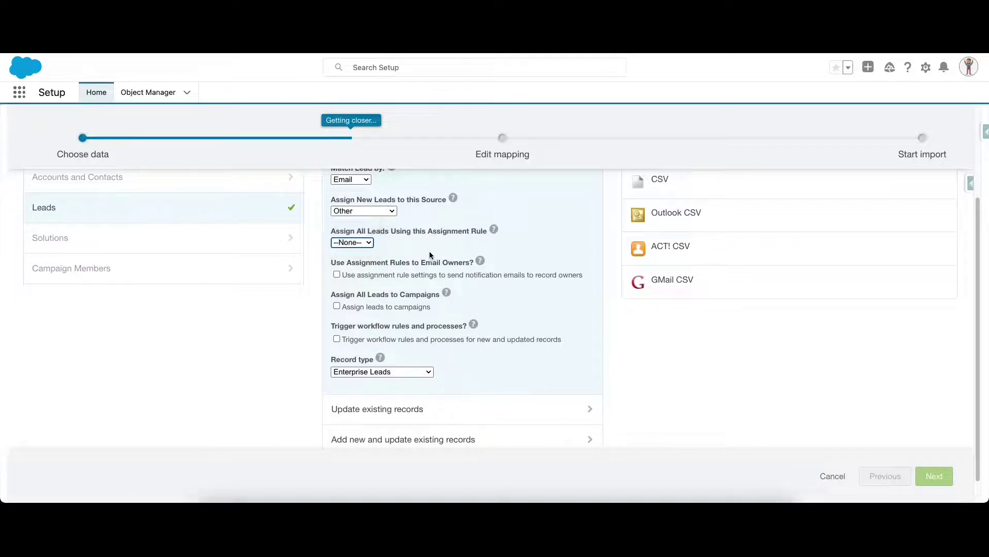
Choose Enterprise Leads as the record type for adding new Lead records
{"action": "scroll", "coordinate": [417, 298], "scroll_direction": "down", "scroll_amount": 1}
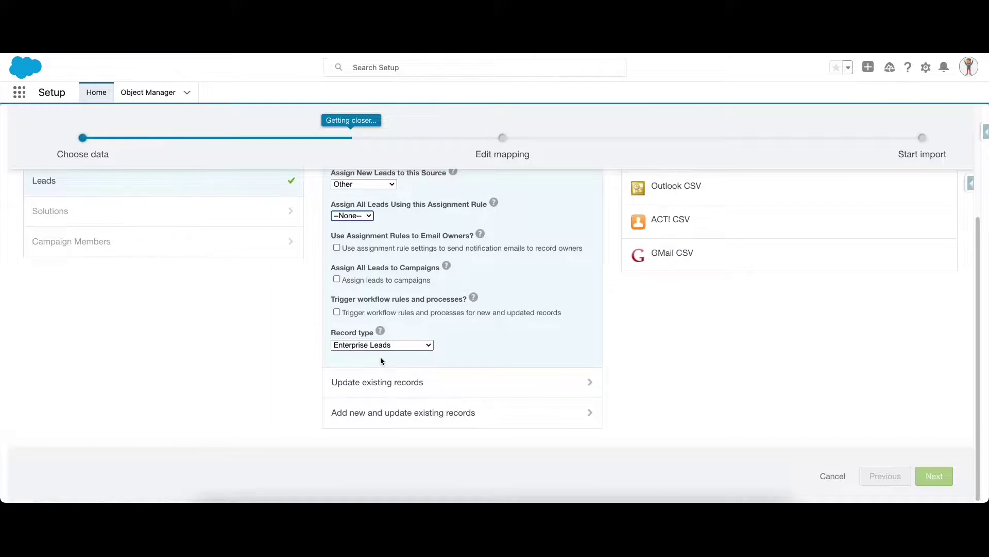
{"action": "left_click", "coordinate": [391, 347]}
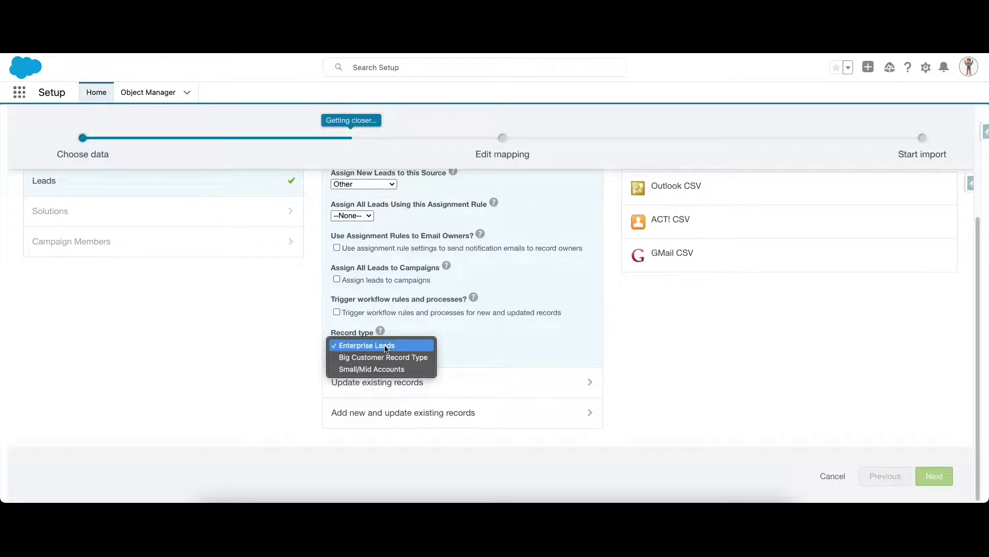
{"action": "left_click", "coordinate": [386, 348]}
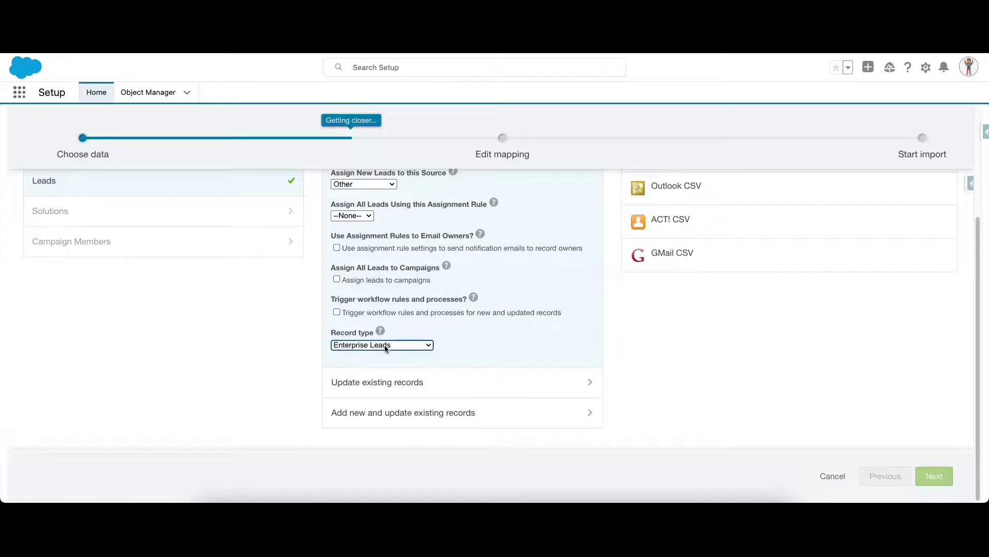
{"action": "scroll", "coordinate": [754, 335], "scroll_direction": "up", "scroll_amount": 3}
{"action": "scroll", "coordinate": [755, 340], "scroll_direction": "up", "scroll_amount": 1}
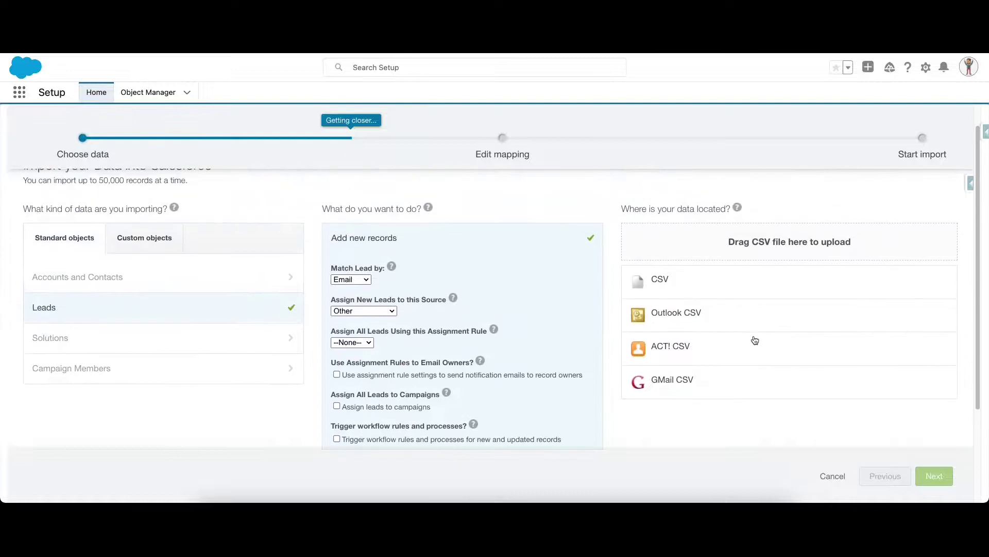
Upload lead-import.csv as the import data file
{"action": "left_click", "coordinate": [719, 258]}
{"action": "left_click", "coordinate": [287, 186]}
{"action": "left_click_drag", "start_coordinate": [287, 190], "coordinate": [715, 252]}
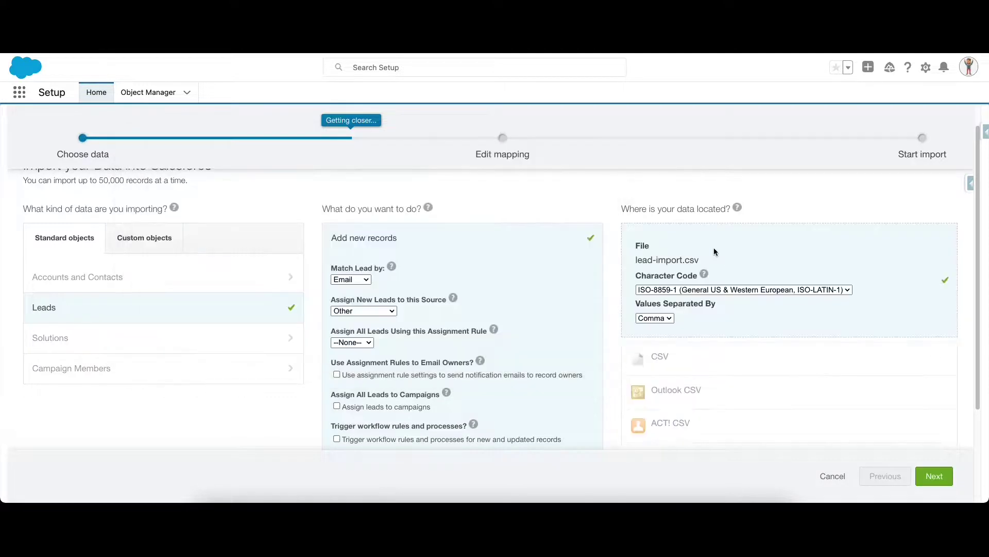
Keep Comma as the value separator and continue to field mapping
{"action": "scroll", "coordinate": [705, 326], "scroll_direction": "down", "scroll_amount": 2}
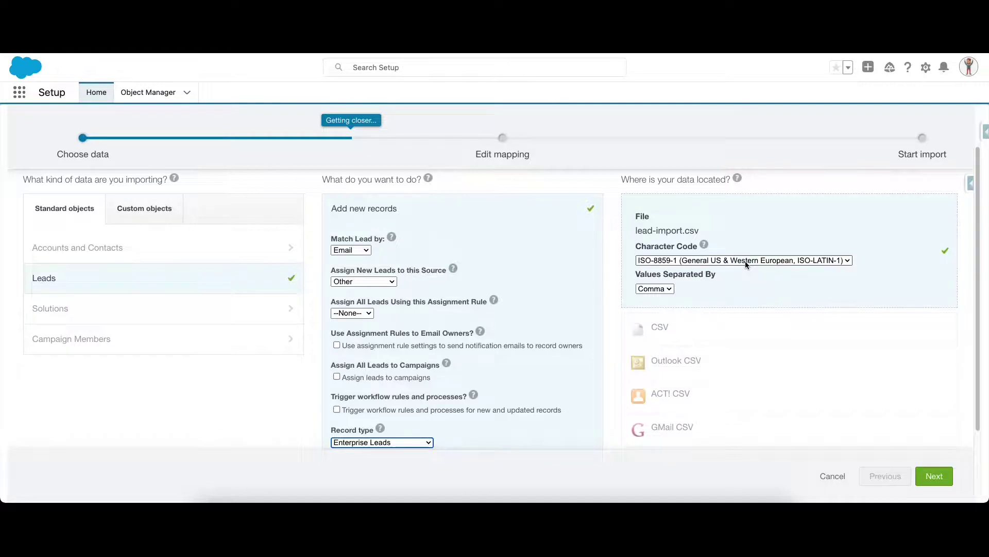
{"action": "left_click", "coordinate": [665, 290]}
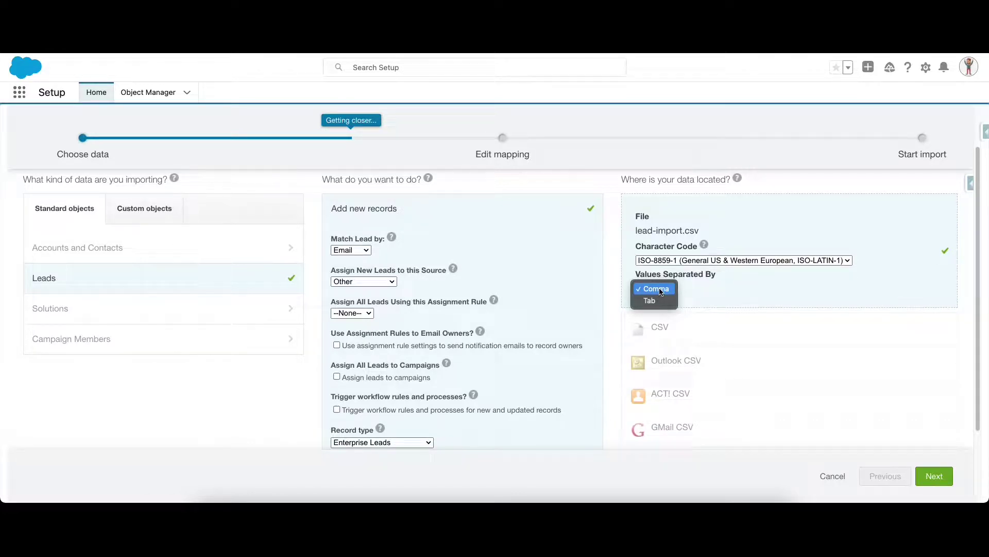
{"action": "left_click", "coordinate": [661, 291]}
{"action": "scroll", "coordinate": [716, 308], "scroll_direction": "down", "scroll_amount": 3}
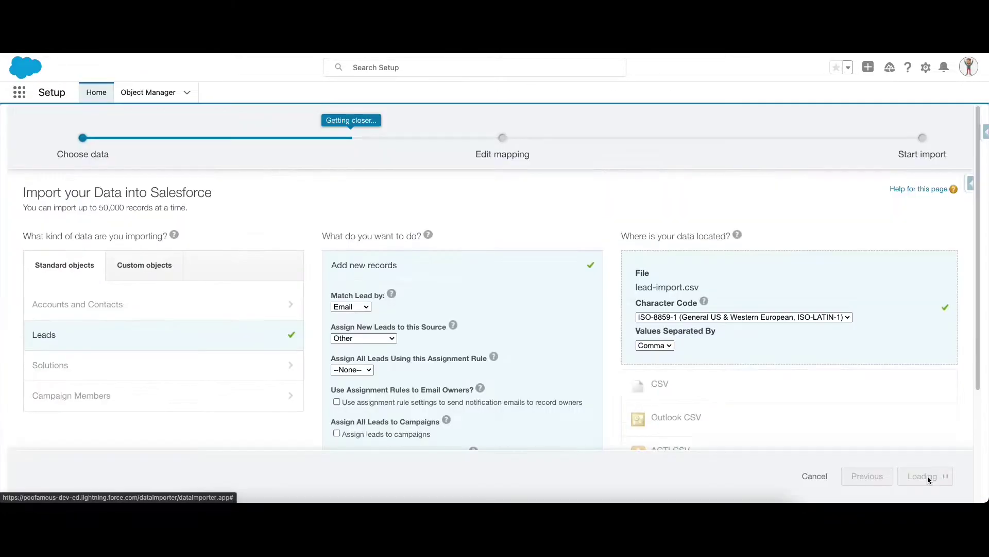
{"action": "left_click", "coordinate": [927, 476]}
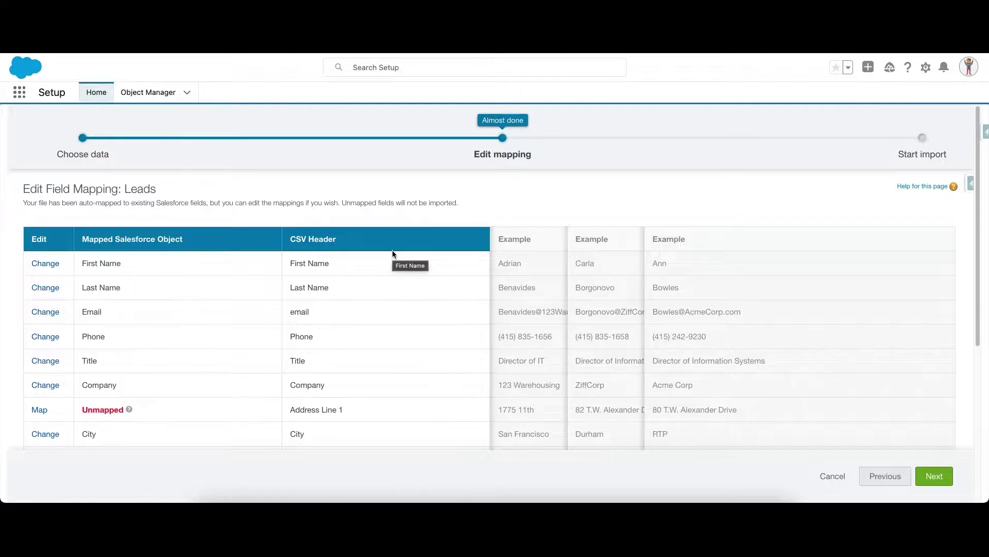
Map the unmapped Address Line 1 column to the Street field
{"action": "scroll", "coordinate": [184, 359], "scroll_direction": "down", "scroll_amount": 5}
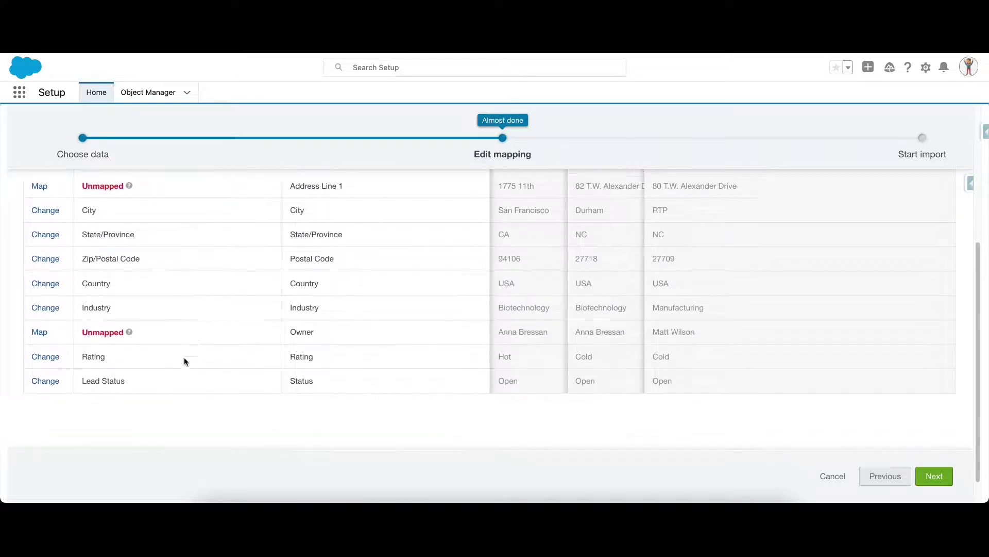
{"action": "scroll", "coordinate": [184, 361], "scroll_direction": "up", "scroll_amount": 4}
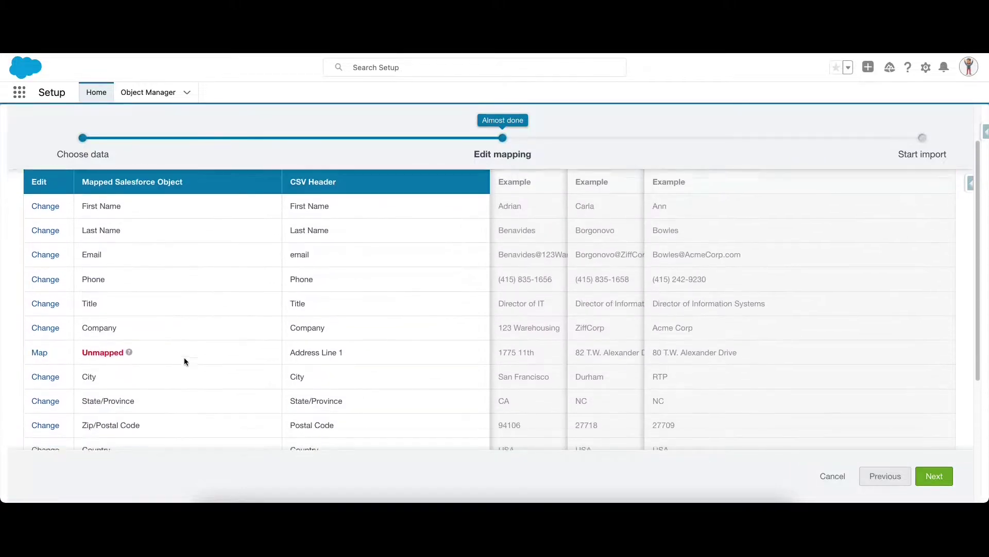
{"action": "scroll", "coordinate": [184, 361], "scroll_direction": "down", "scroll_amount": 1}
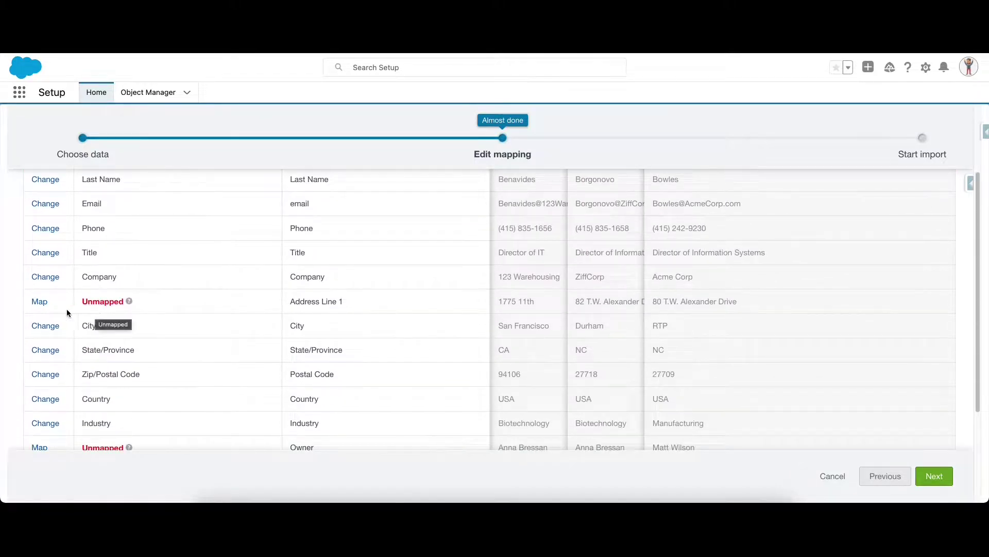
{"action": "scroll", "coordinate": [56, 309], "scroll_direction": "down", "scroll_amount": 1}
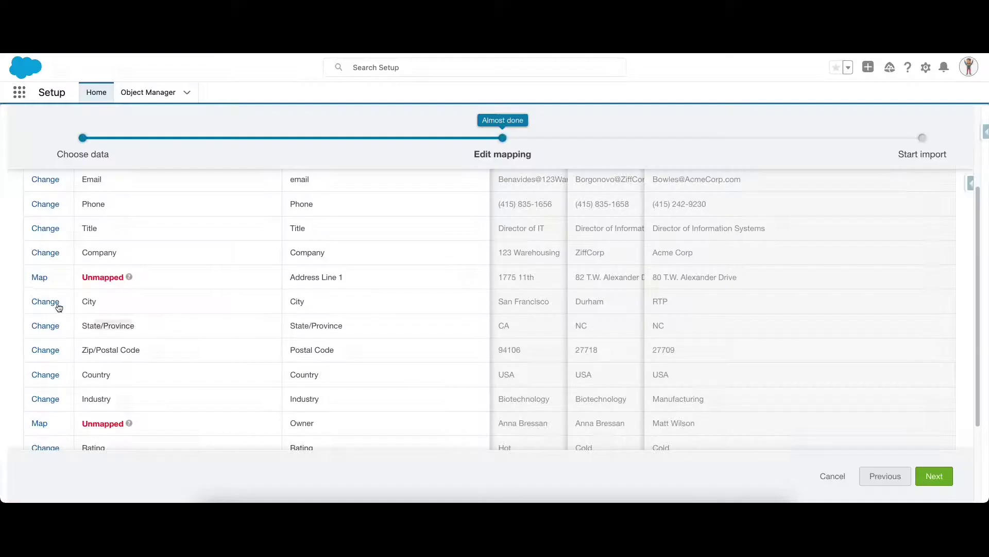
{"action": "left_click", "coordinate": [40, 279]}
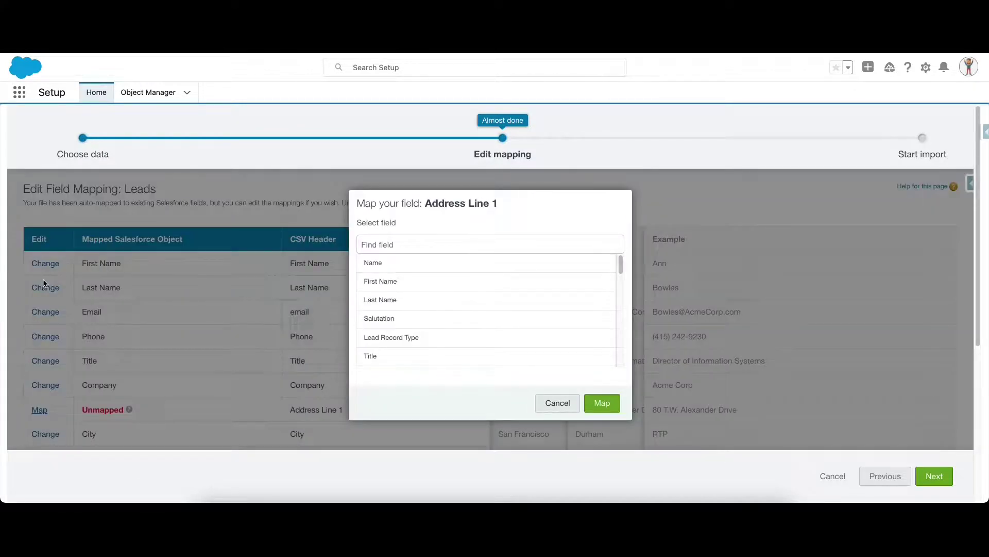
{"action": "type", "text": "Street"}
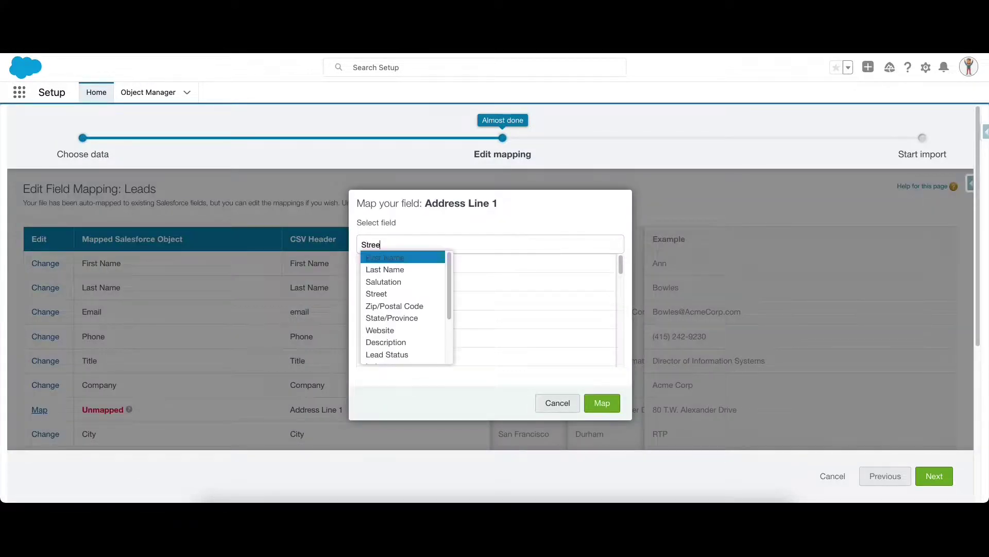
{"action": "left_click", "coordinate": [381, 257]}
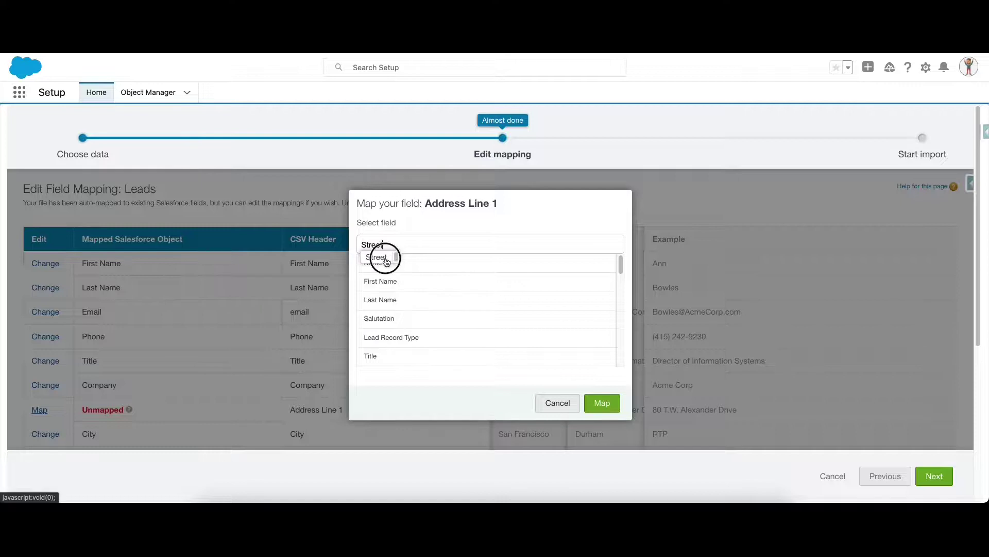
{"action": "left_click", "coordinate": [600, 405]}
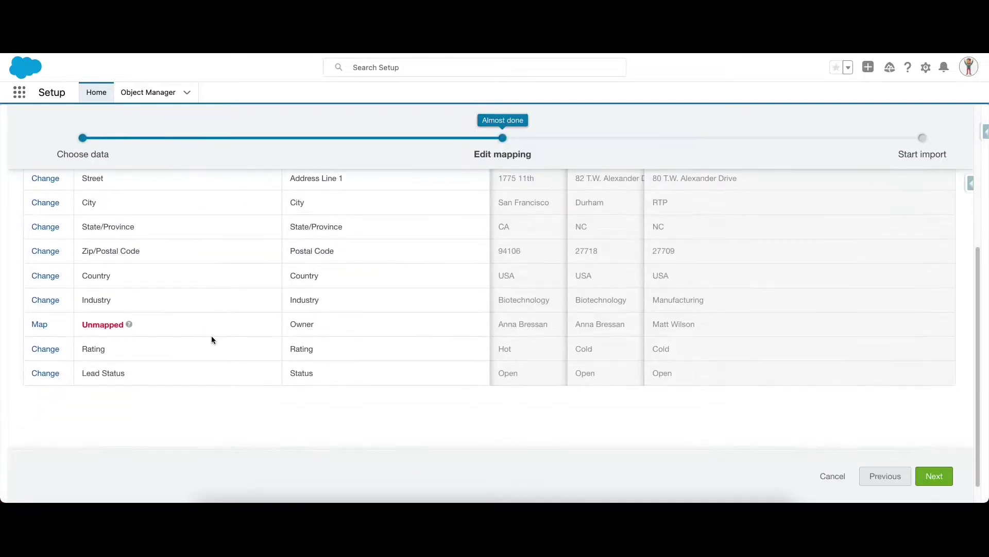
Map the Owner column to Lead Owner, leaving no column unmapped
{"action": "left_click", "coordinate": [39, 324]}
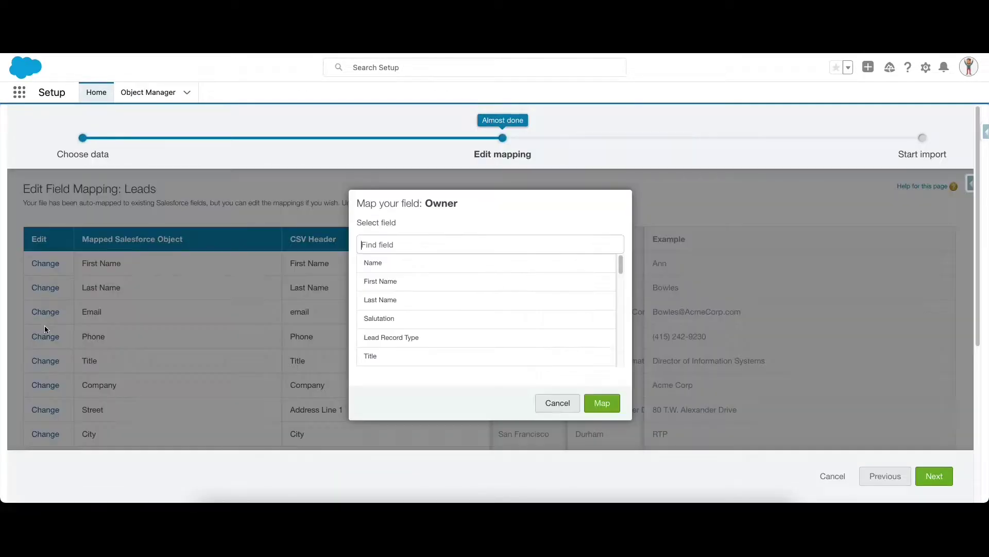
{"action": "type", "text": "lead"}
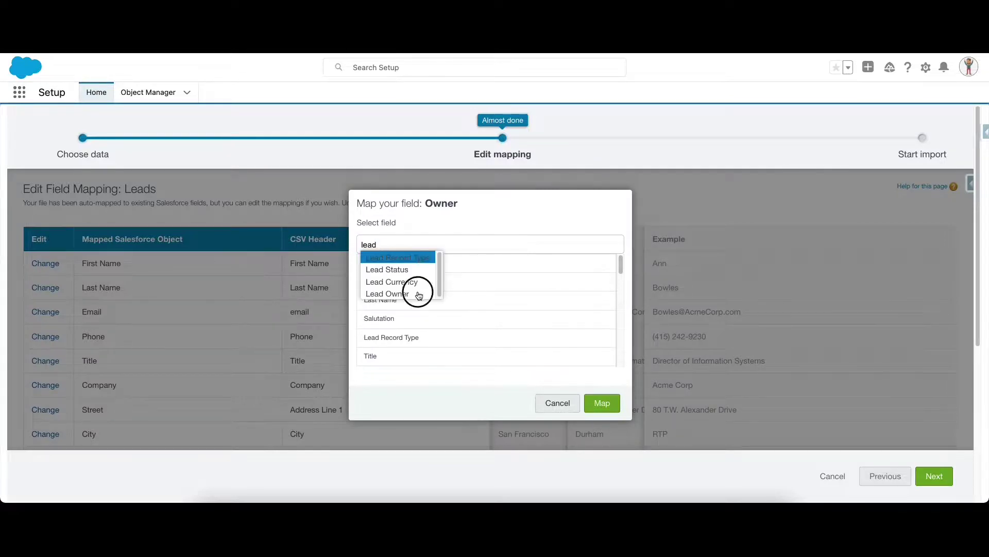
{"action": "left_click", "coordinate": [419, 294]}
{"action": "left_click", "coordinate": [602, 406]}
{"action": "scroll", "coordinate": [230, 398], "scroll_direction": "down", "scroll_amount": 2}
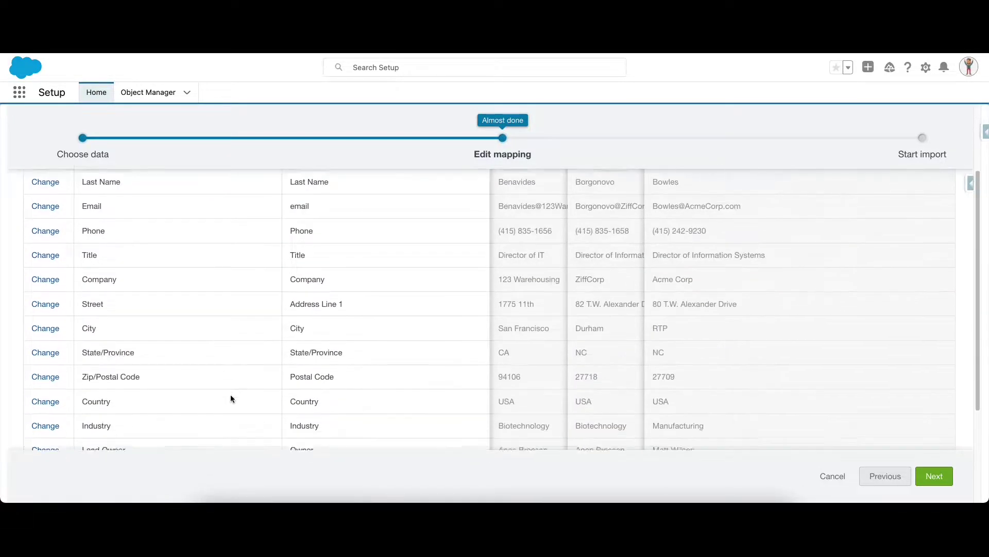
{"action": "scroll", "coordinate": [230, 394], "scroll_direction": "down", "scroll_amount": 3}
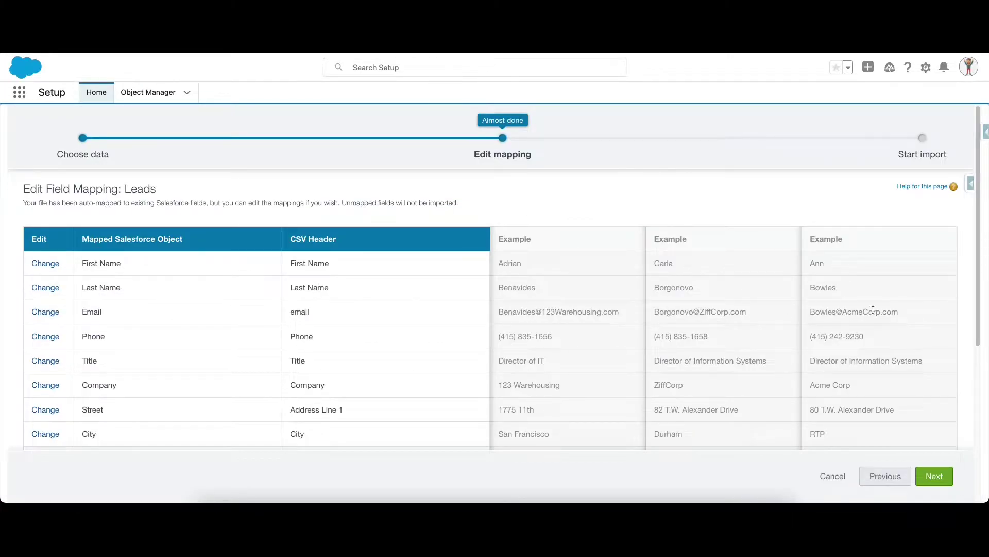
{"action": "scroll", "coordinate": [693, 412], "scroll_direction": "down", "scroll_amount": 5}
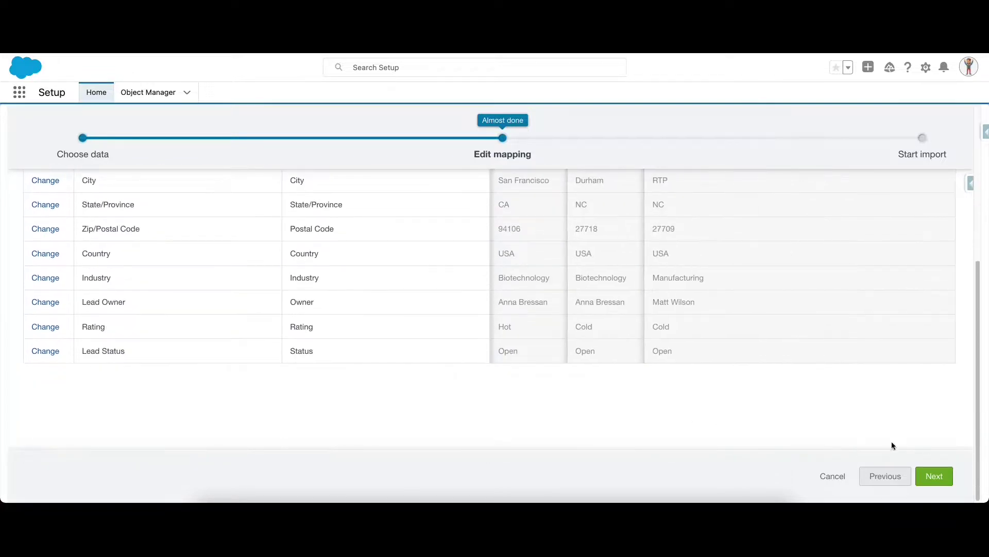
Review the 15 mapped, 0 unmapped fields and start the lead import
{"action": "left_click", "coordinate": [944, 477]}
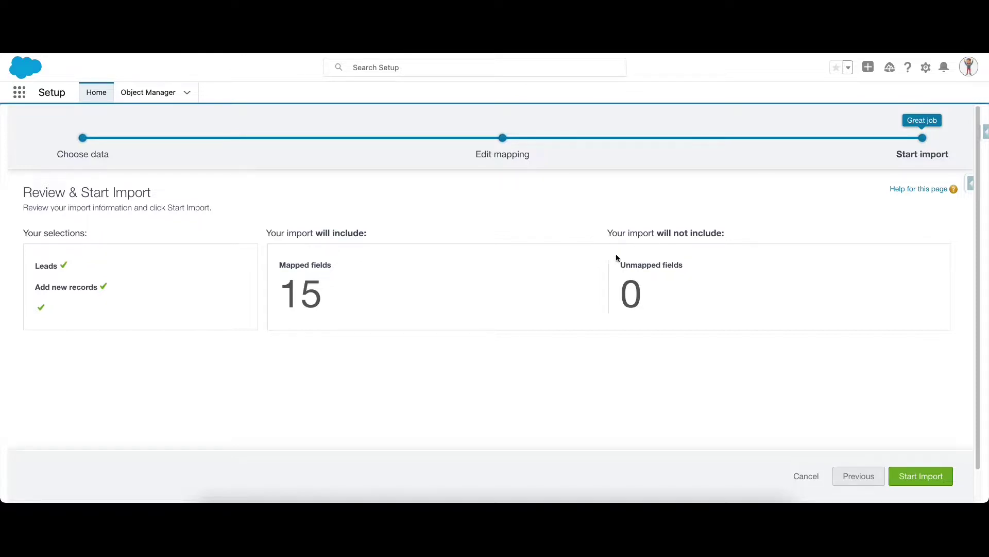
{"action": "left_click", "coordinate": [921, 479]}
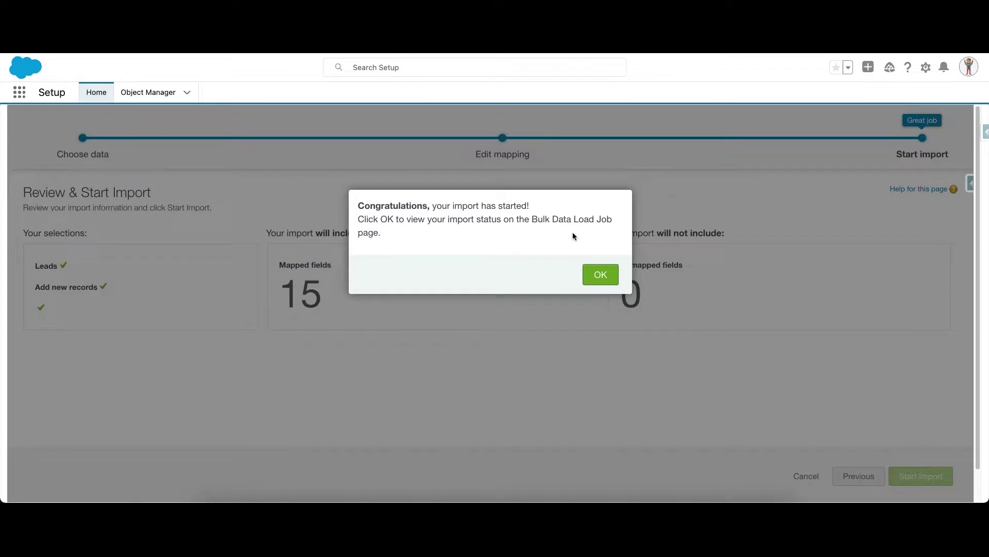
Confirm the bulk load job created 44 leads with 0 failures, then return via Data Import Wizard
{"action": "left_click", "coordinate": [602, 275]}
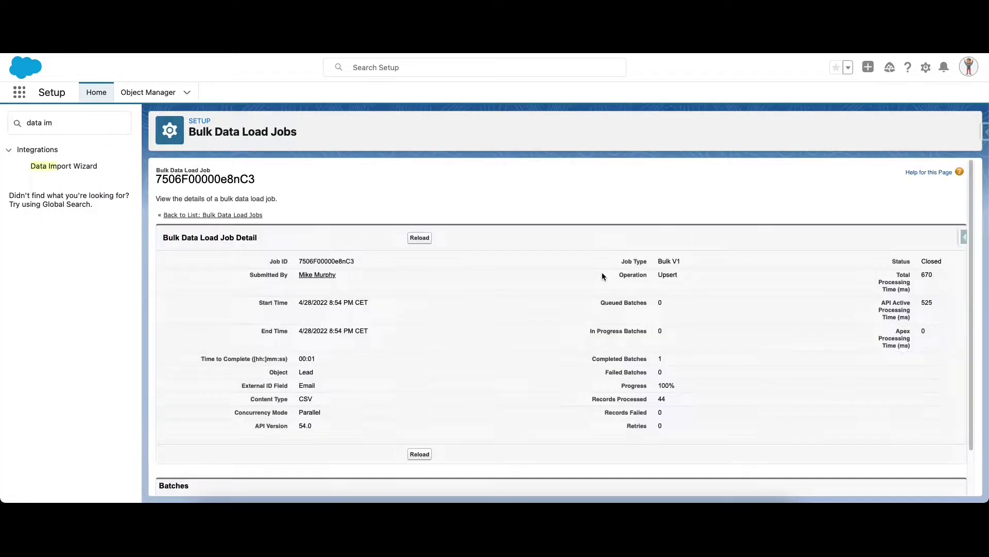
{"action": "scroll", "coordinate": [483, 369], "scroll_direction": "down", "scroll_amount": 2}
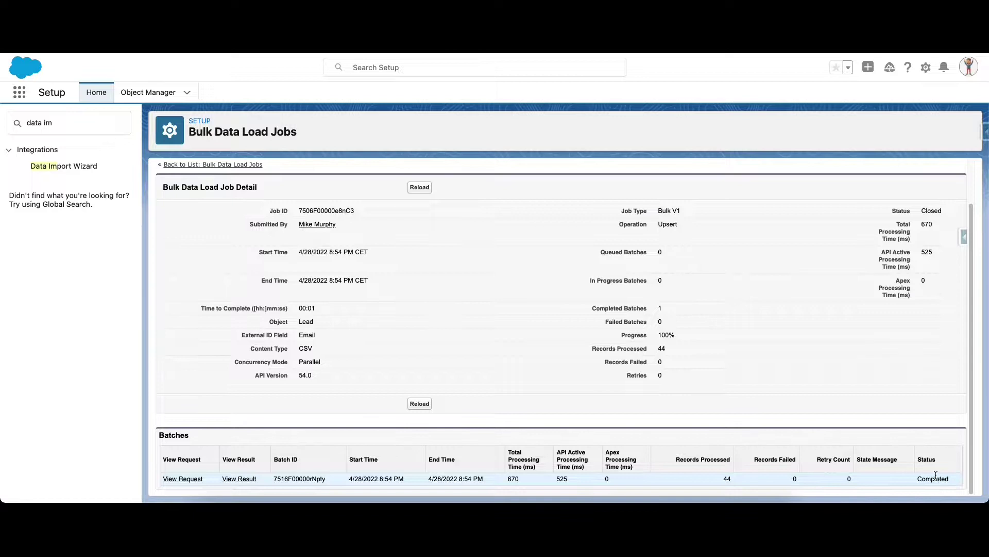
{"action": "scroll", "coordinate": [477, 305], "scroll_direction": "up", "scroll_amount": 2}
{"action": "scroll", "coordinate": [478, 305], "scroll_direction": "down", "scroll_amount": 2}
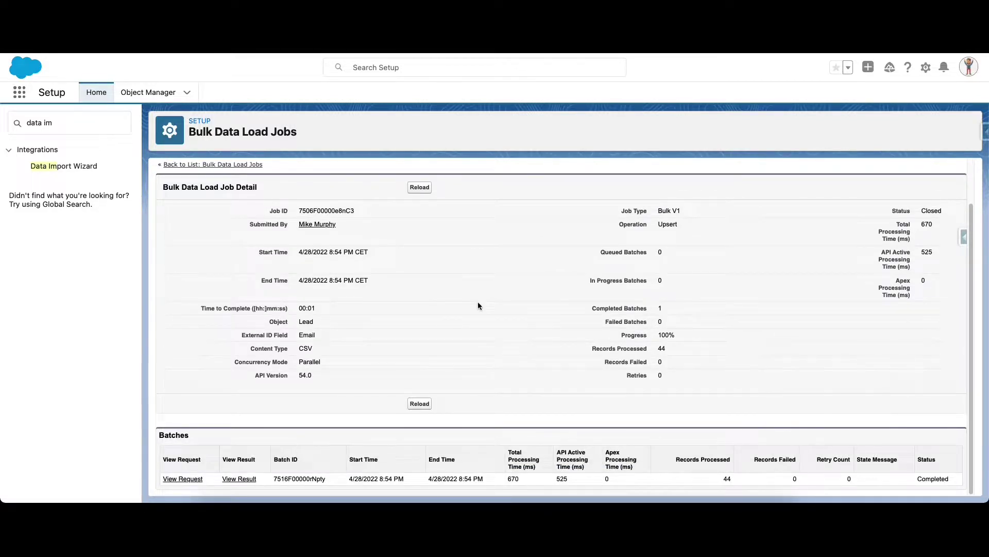
{"action": "scroll", "coordinate": [288, 248], "scroll_direction": "up", "scroll_amount": 2}
{"action": "scroll", "coordinate": [288, 248], "scroll_direction": "down", "scroll_amount": 2}
{"action": "left_click", "coordinate": [80, 167]}
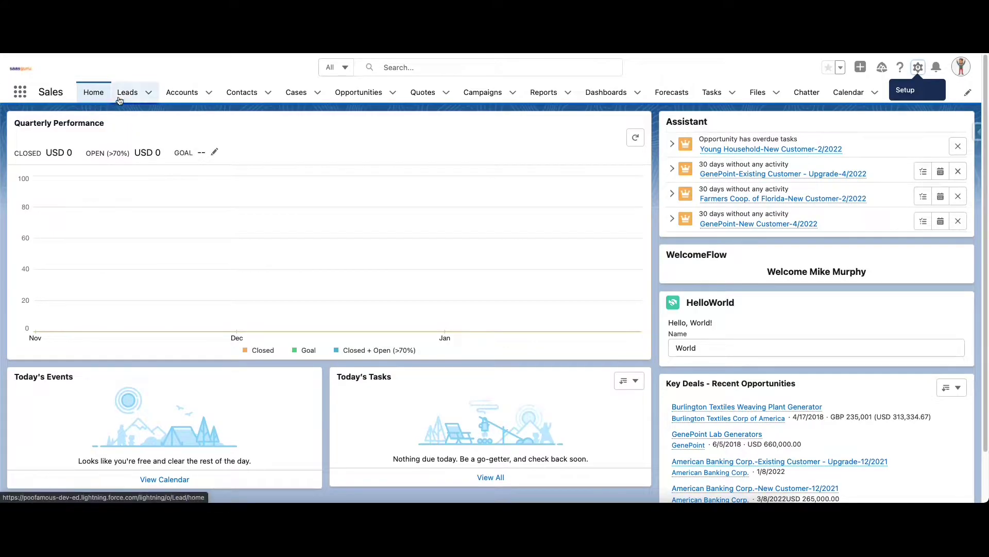
Show the All Open Leads view and open the 123 Warehousing lead's Details
{"action": "left_click", "coordinate": [127, 94]}
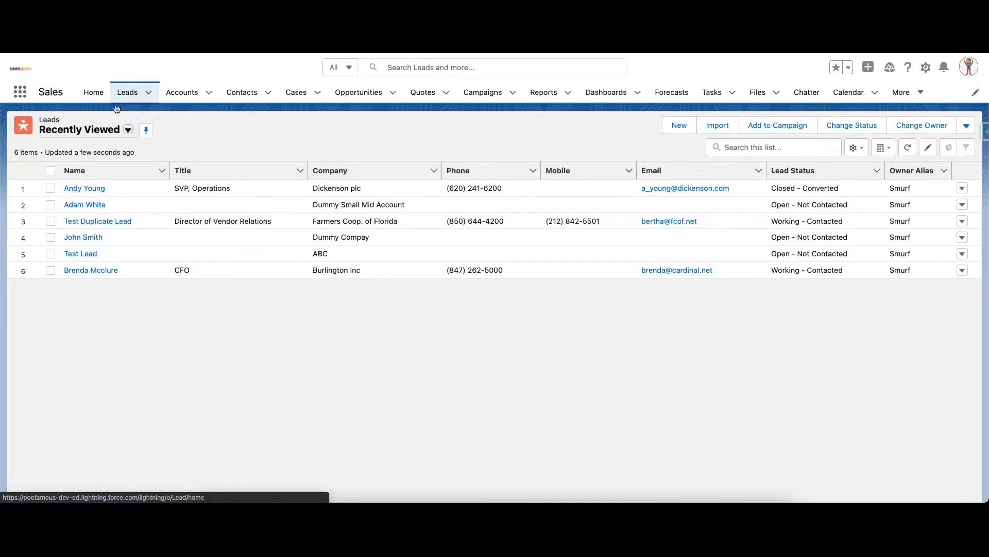
{"action": "left_click", "coordinate": [98, 130]}
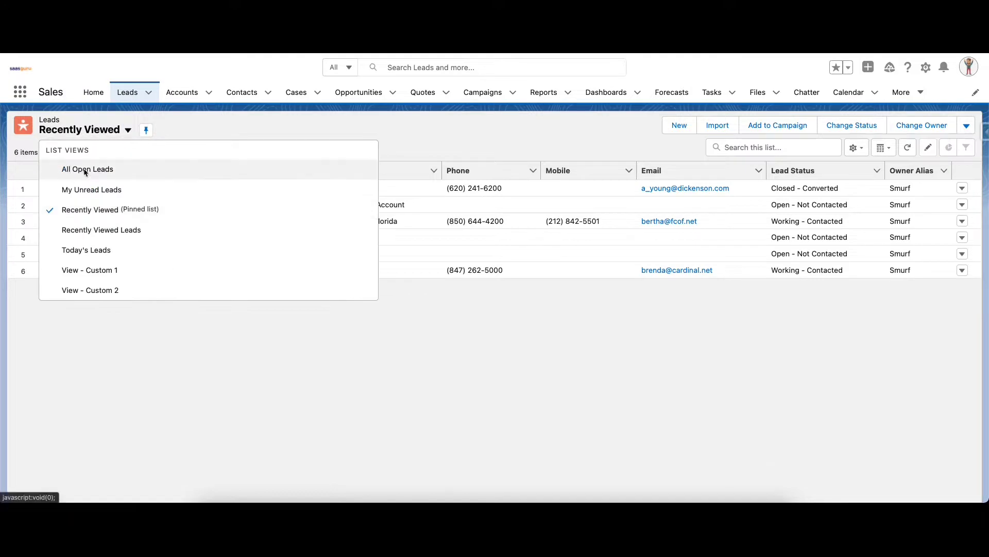
{"action": "left_click", "coordinate": [85, 170]}
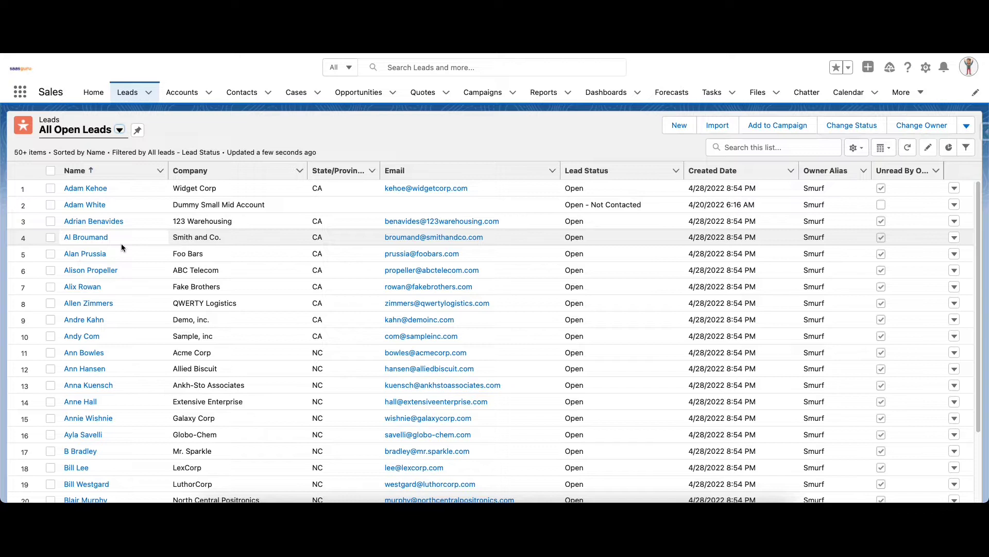
{"action": "left_click", "coordinate": [94, 225]}
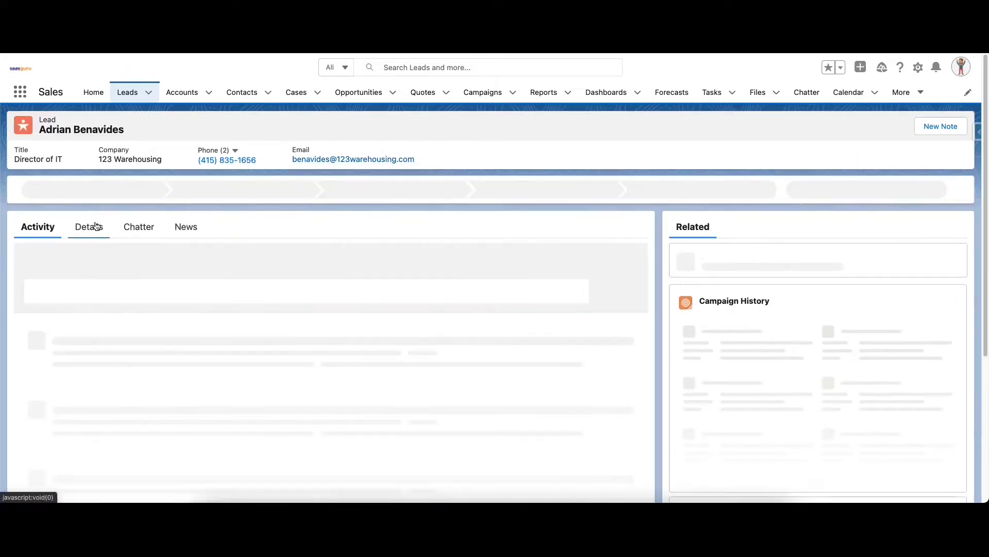
{"action": "left_click", "coordinate": [94, 226]}
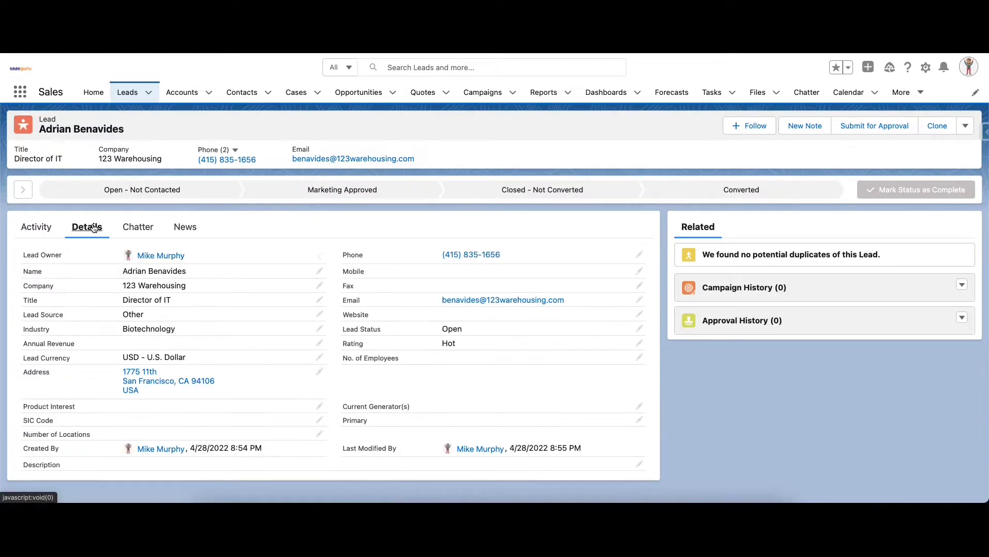